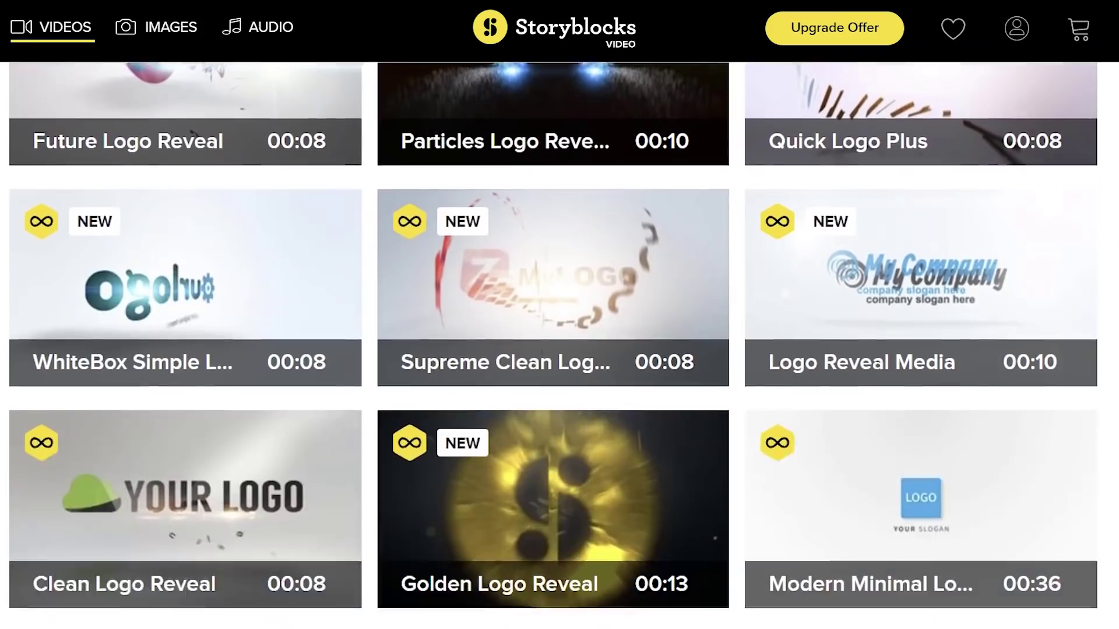
scroll(554, 346, down, 5)
scroll(554, 345, down, 5)
scroll(554, 345, down, 5)
scroll(553, 345, down, 5)
scroll(554, 346, down, 5)
scroll(553, 346, down, 5)
scroll(553, 345, down, 5)
scroll(553, 345, down, 5)
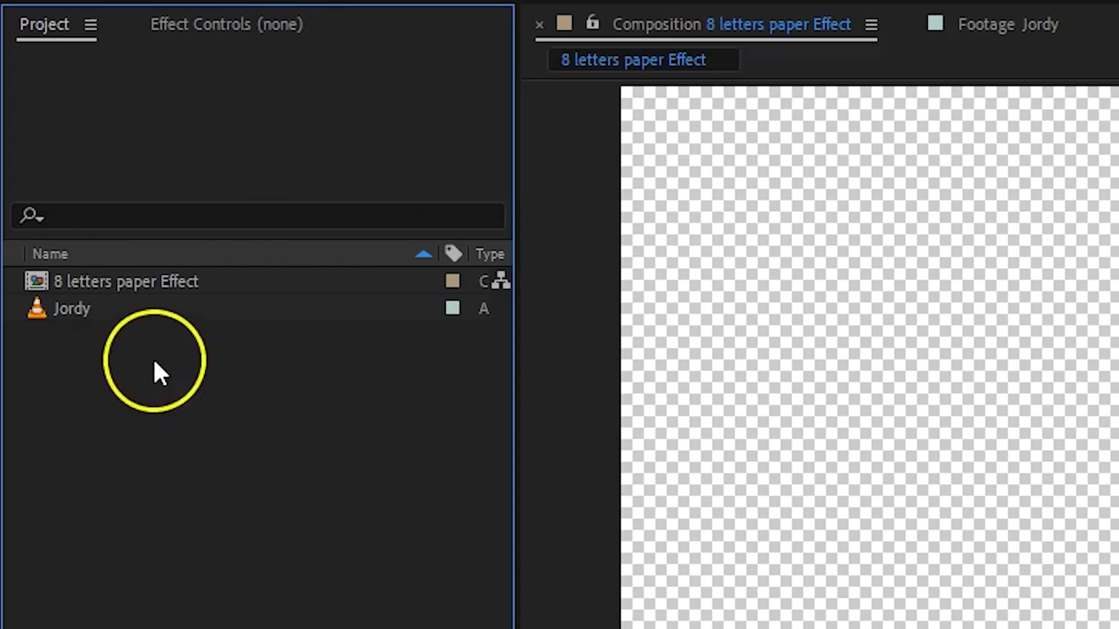
Step: Place the Jordy church footage as a layer in the '8 letters paper Effect' timeline
drag(100, 307, 254, 424)
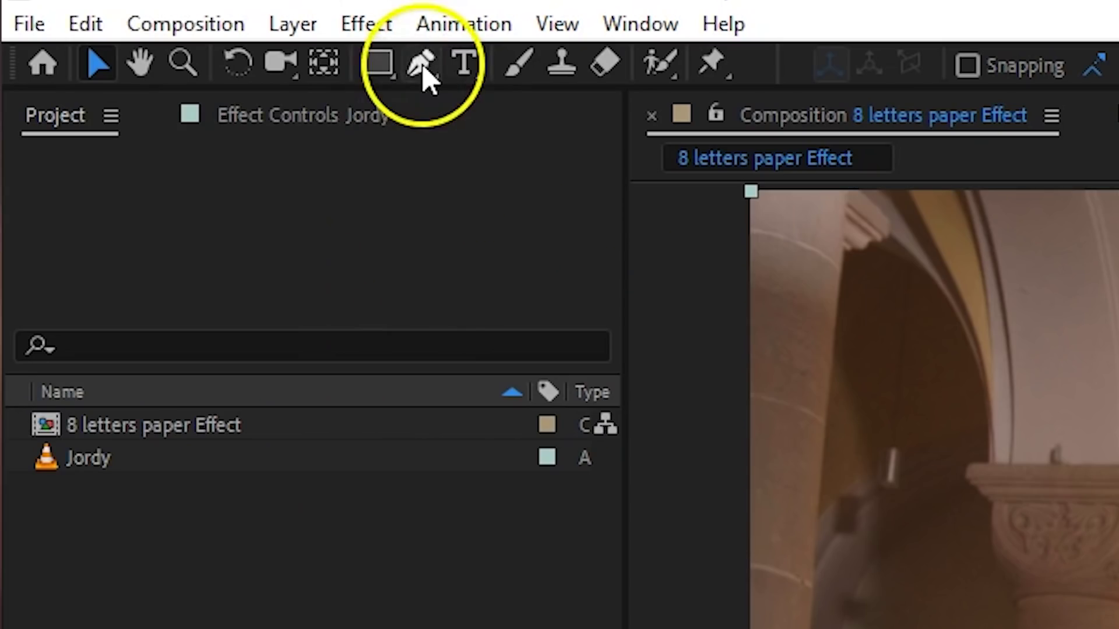
Step: Pick the Pen tool and reveal Mask 1's path and feather properties on the top Jordy layer
click(423, 67)
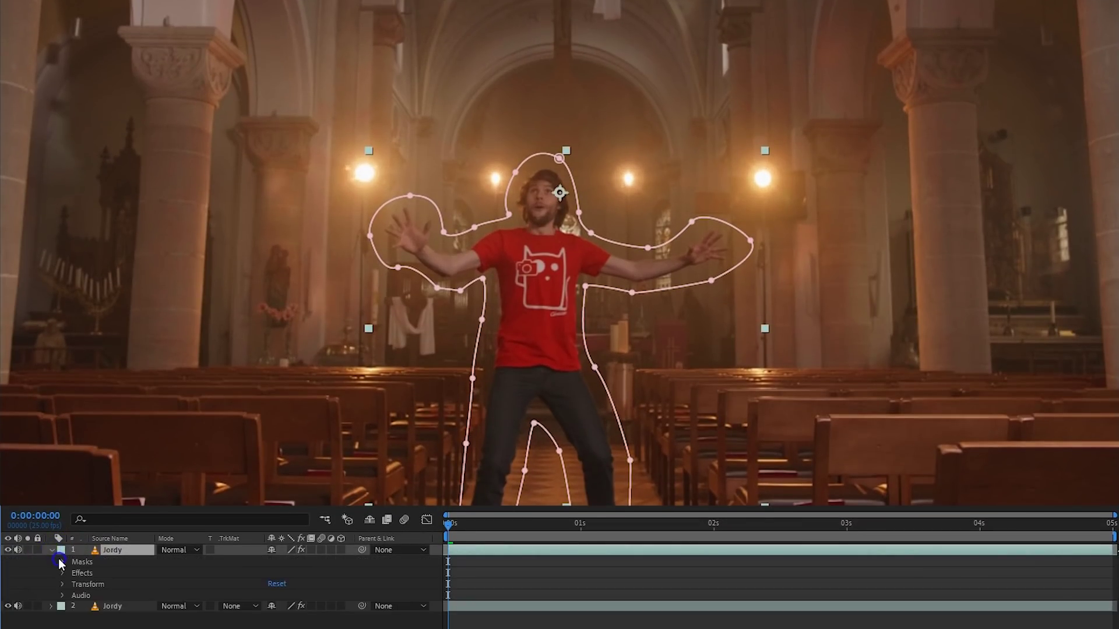
click(59, 560)
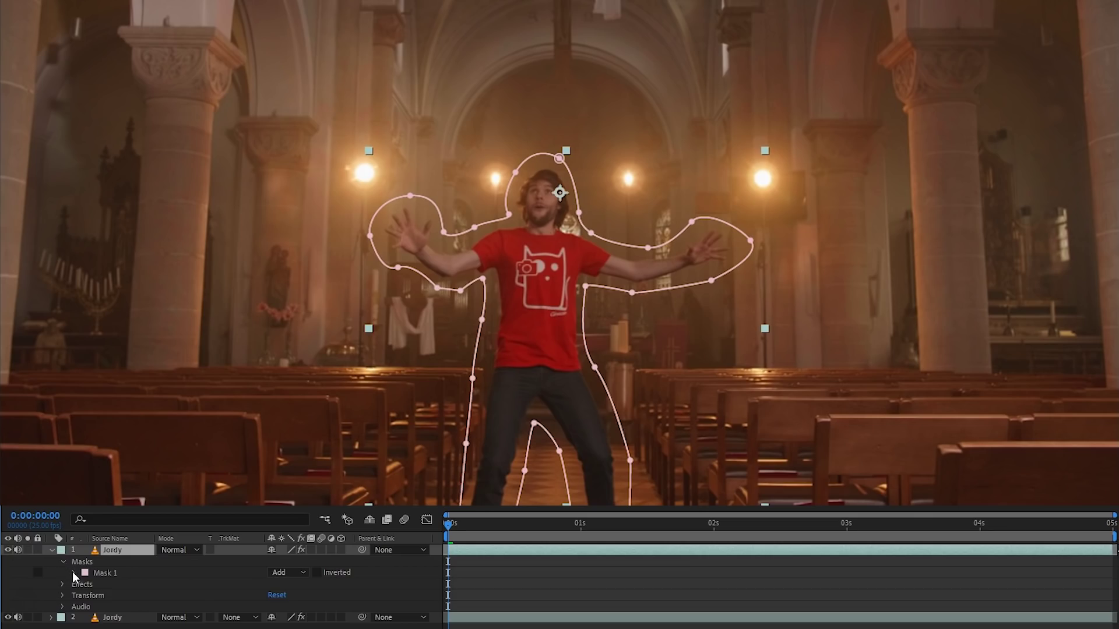
click(75, 573)
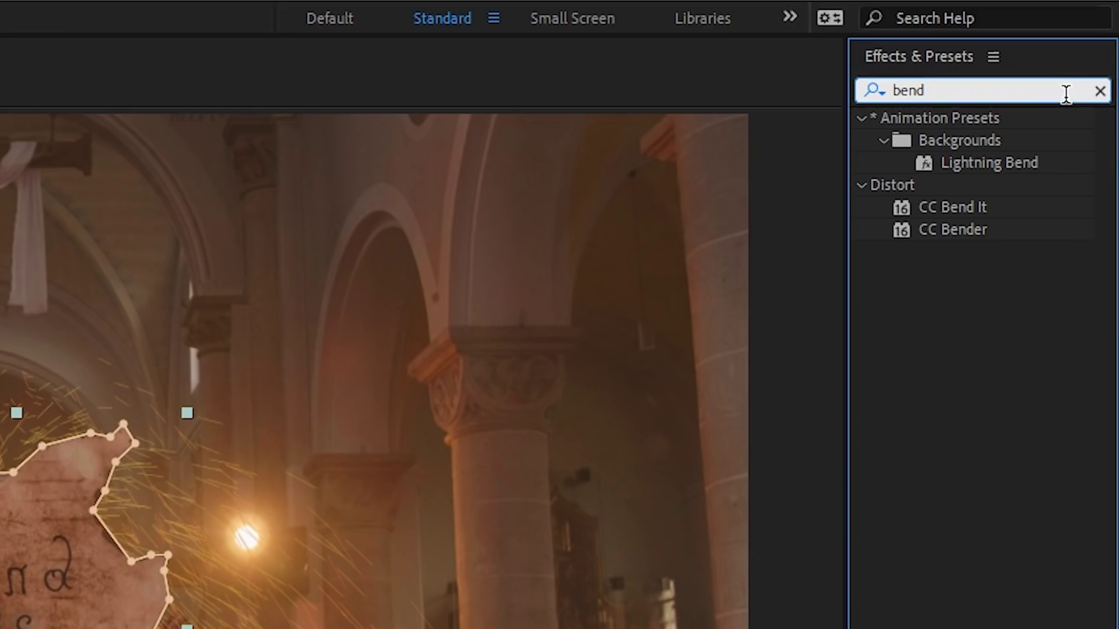
Step: Apply CC Bend It to the Paper layer and scrub its Bend value
drag(991, 207, 916, 363)
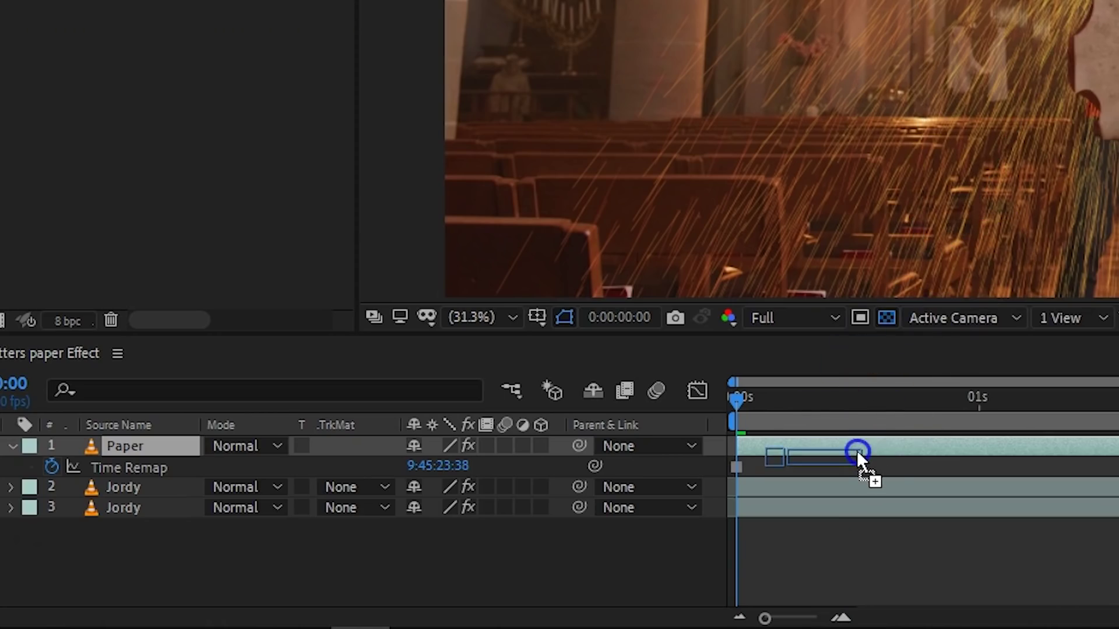
drag(857, 451, 857, 450)
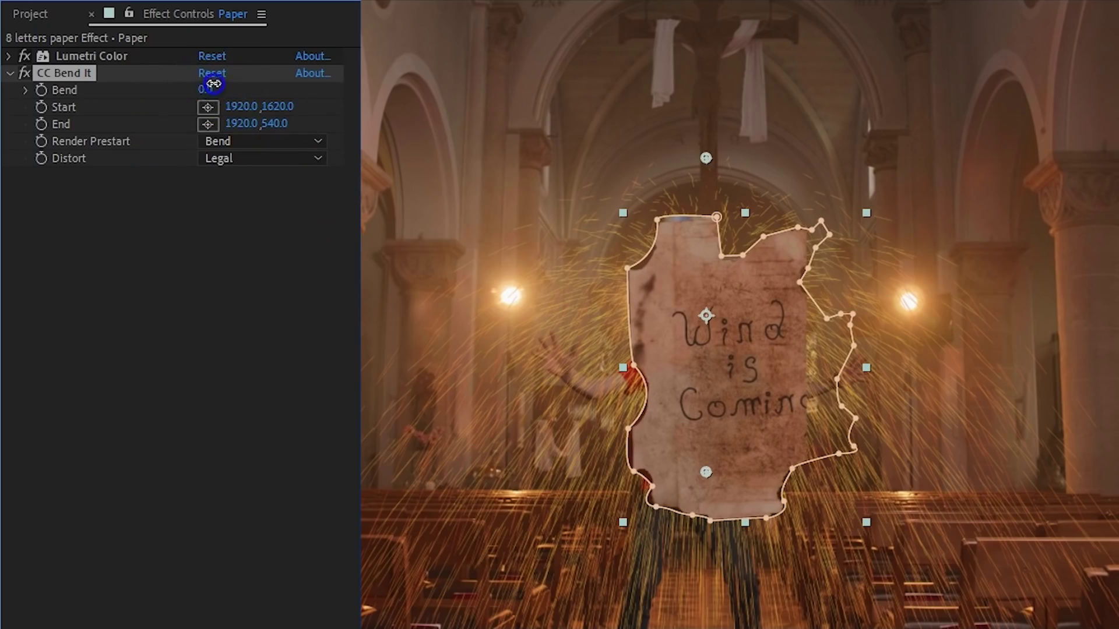
mouse_move(214, 84)
mouse_down()
mouse_move(268, 78)
mouse_move(145, 94)
mouse_move(206, 90)
mouse_up()
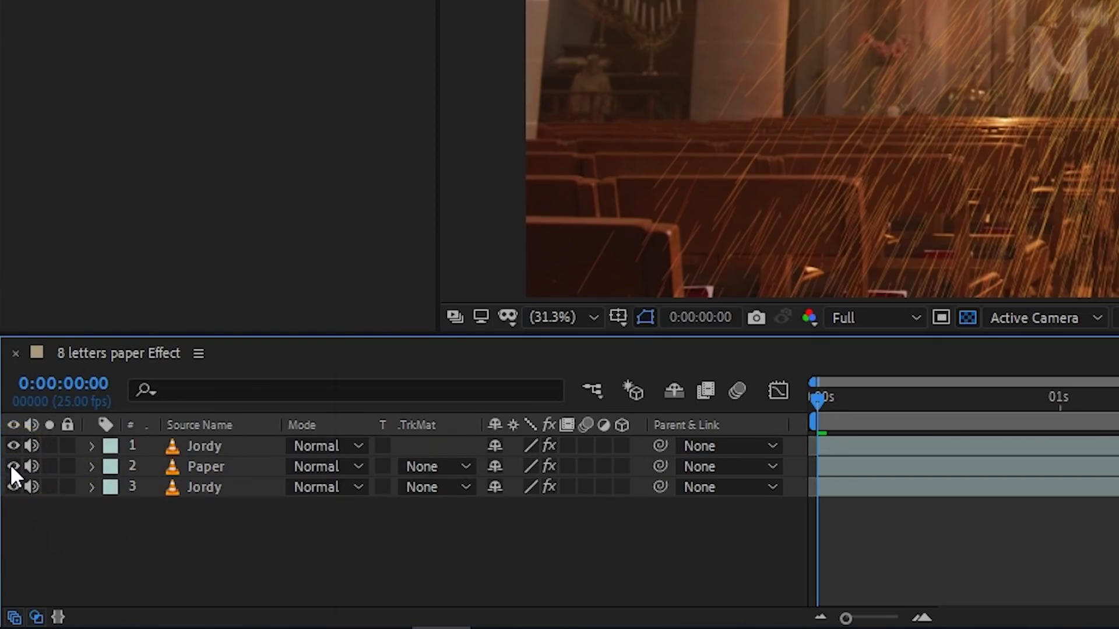
Step: Hide the Paper layer and set the top Jordy layer's Particle Type to Textured QuadPolygon
click(12, 466)
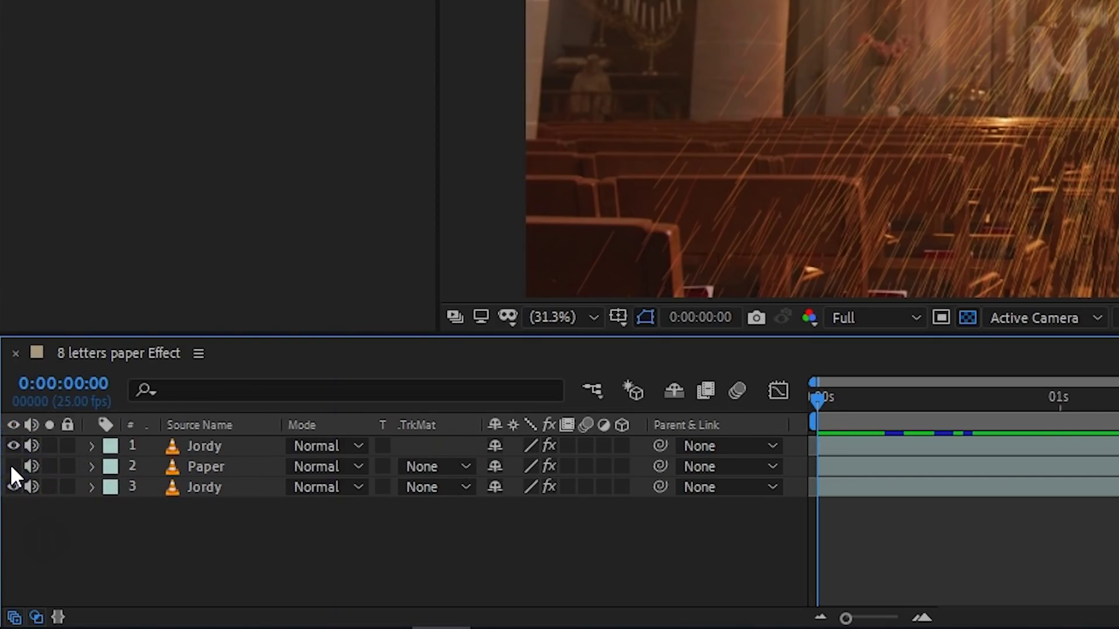
click(182, 444)
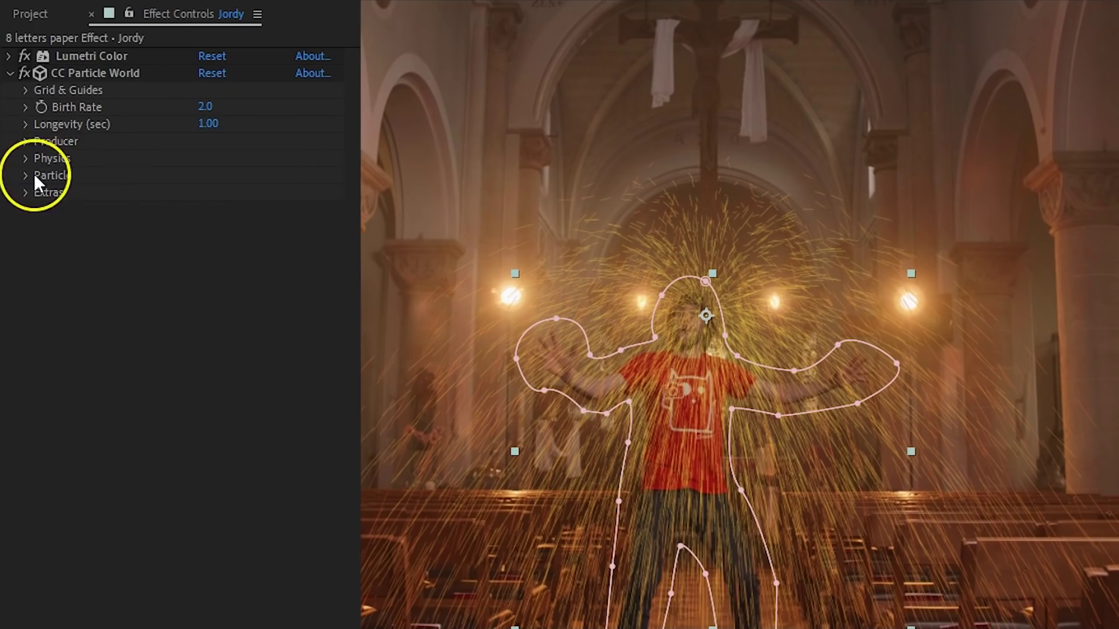
click(24, 175)
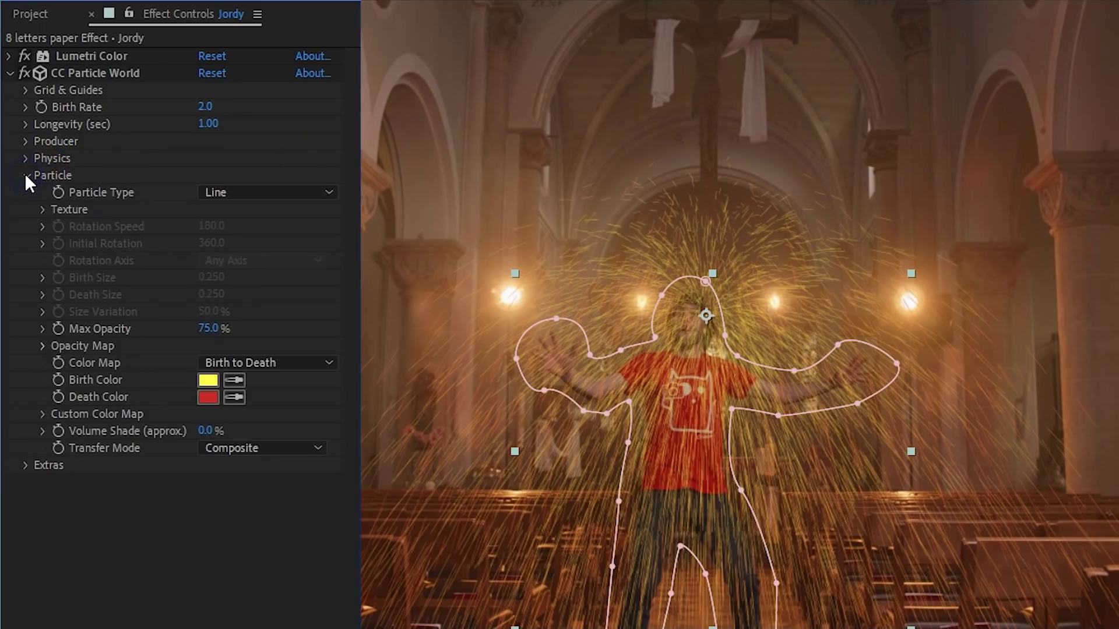
click(214, 193)
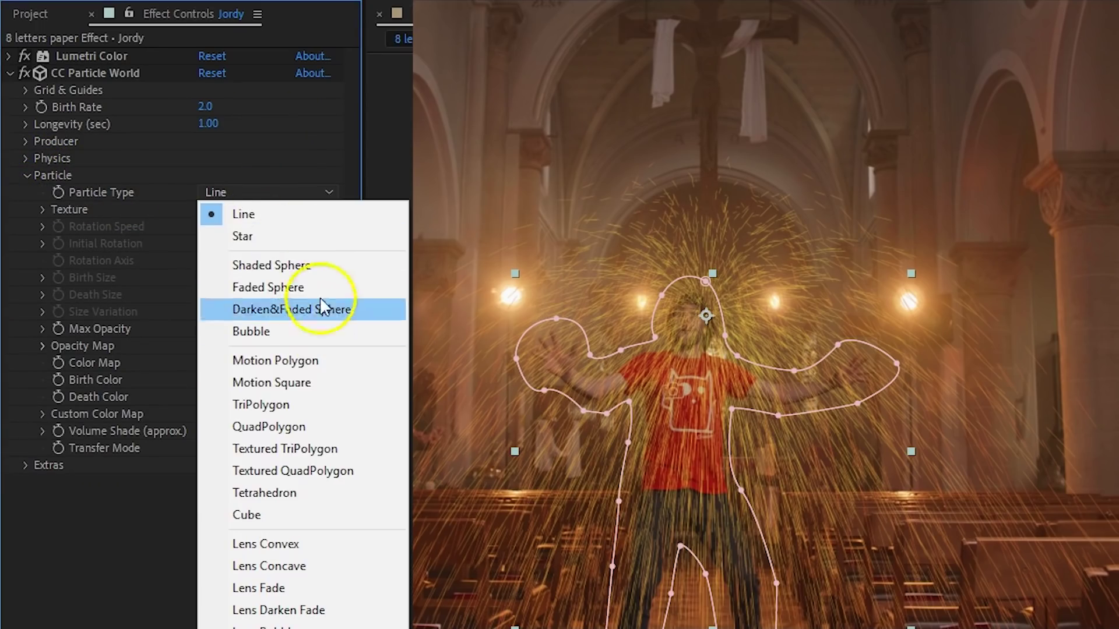
click(364, 471)
Step: Set the particle Texture Layer to 2. Paper with Source set to Effects & Masks
click(43, 209)
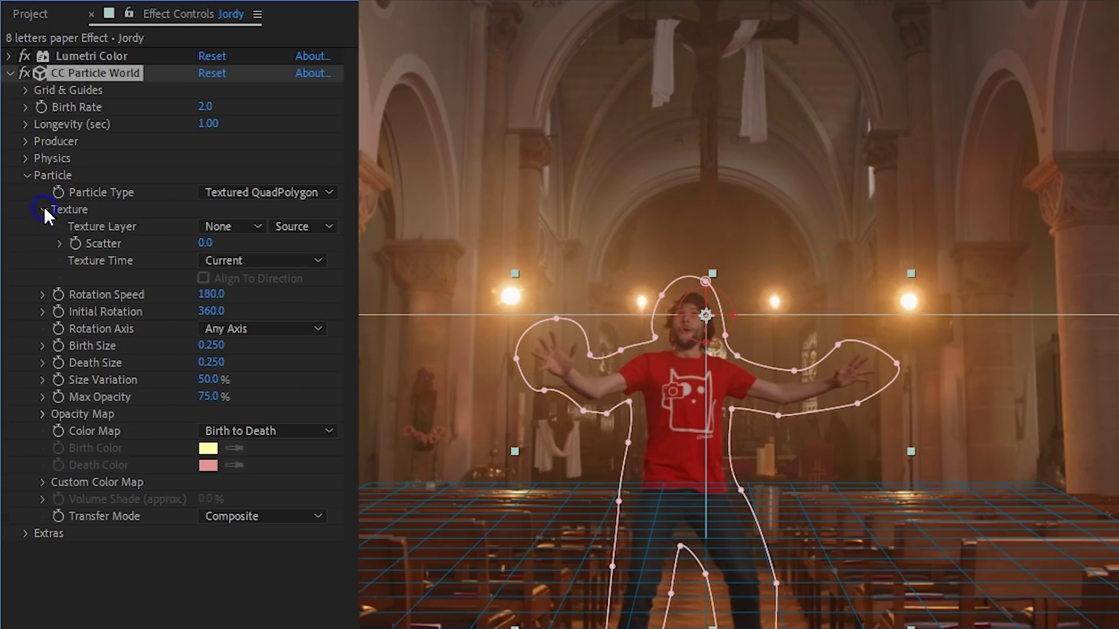
click(234, 226)
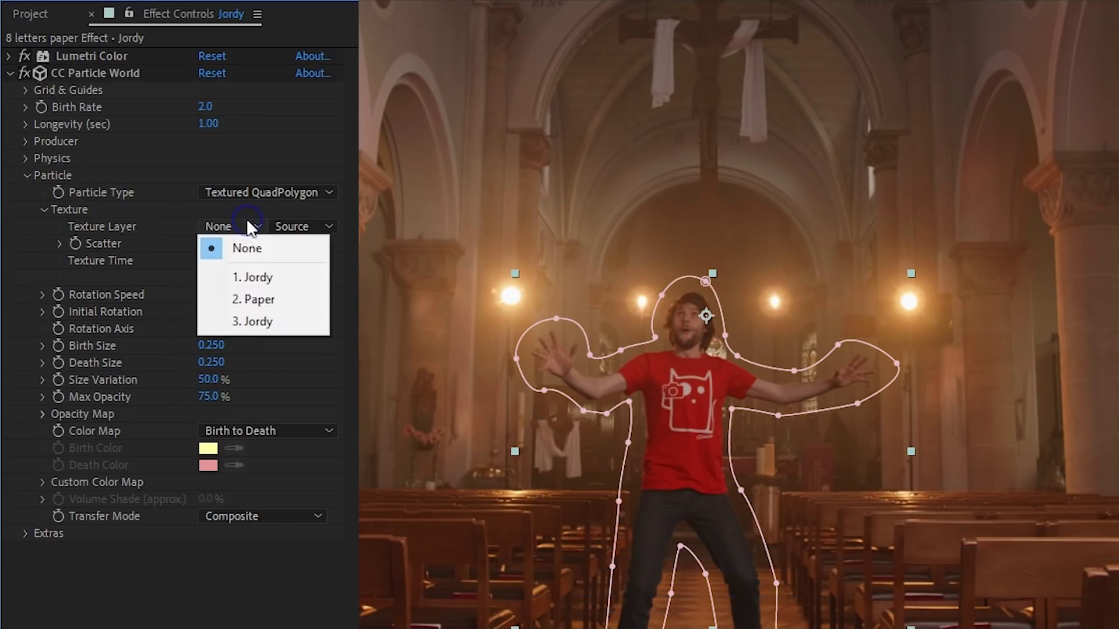
click(275, 301)
click(302, 220)
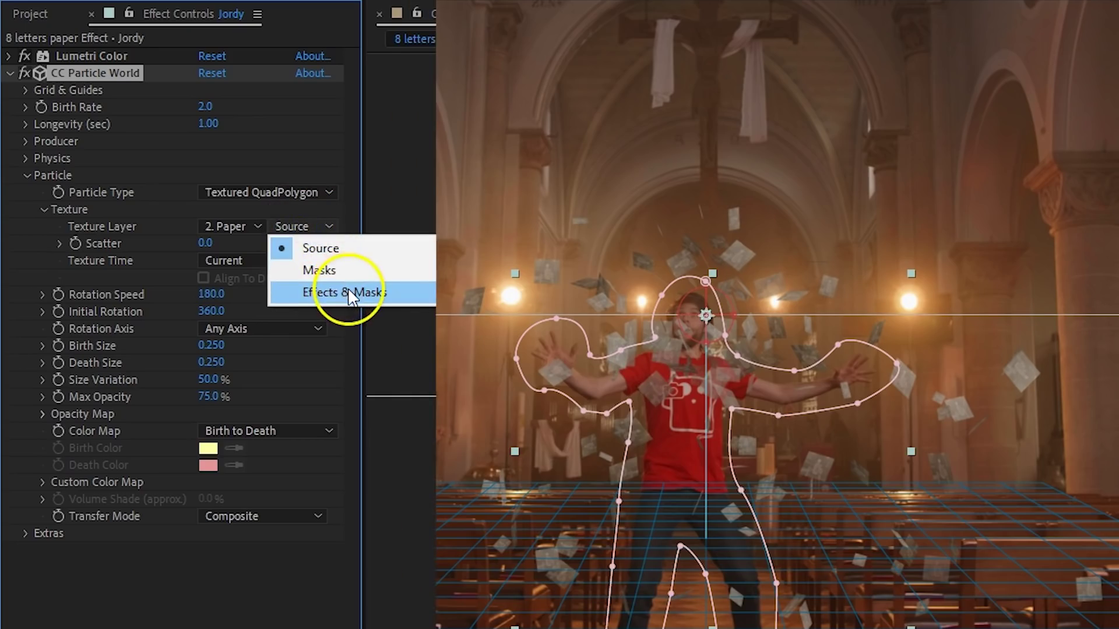
click(351, 294)
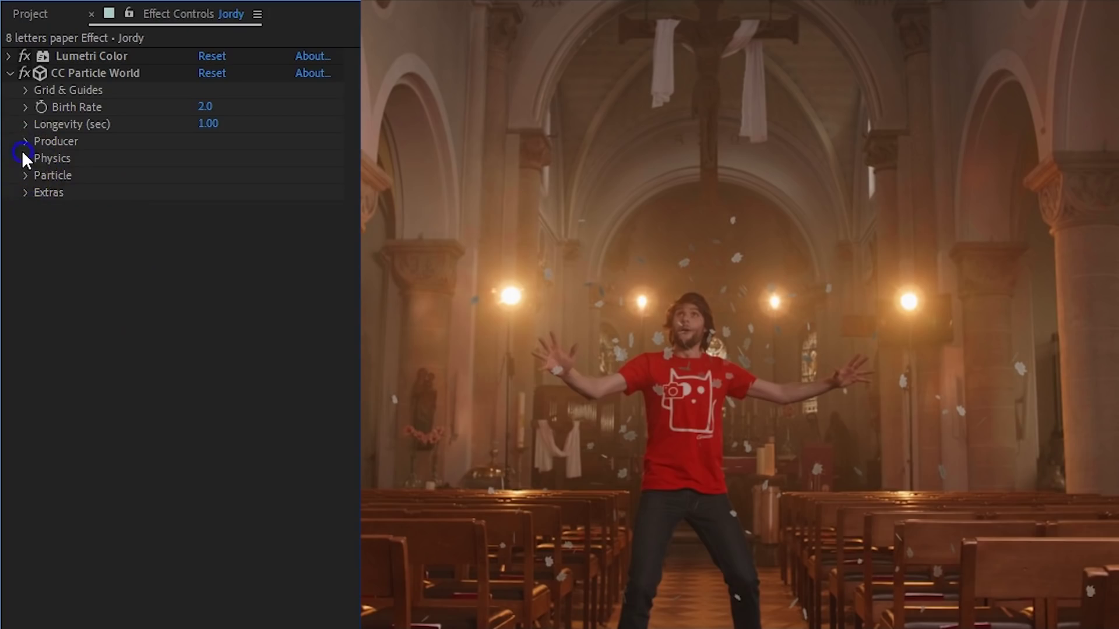
Step: Set Physics Animation to Viscouse, with Gravity and Velocity both 0
click(24, 157)
click(254, 175)
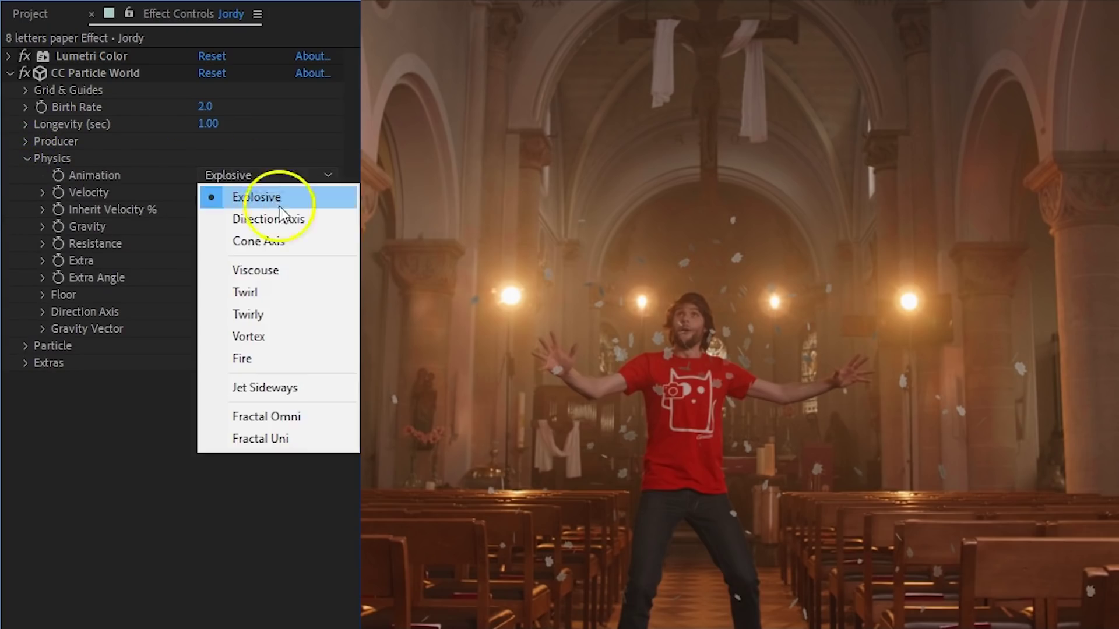
click(295, 272)
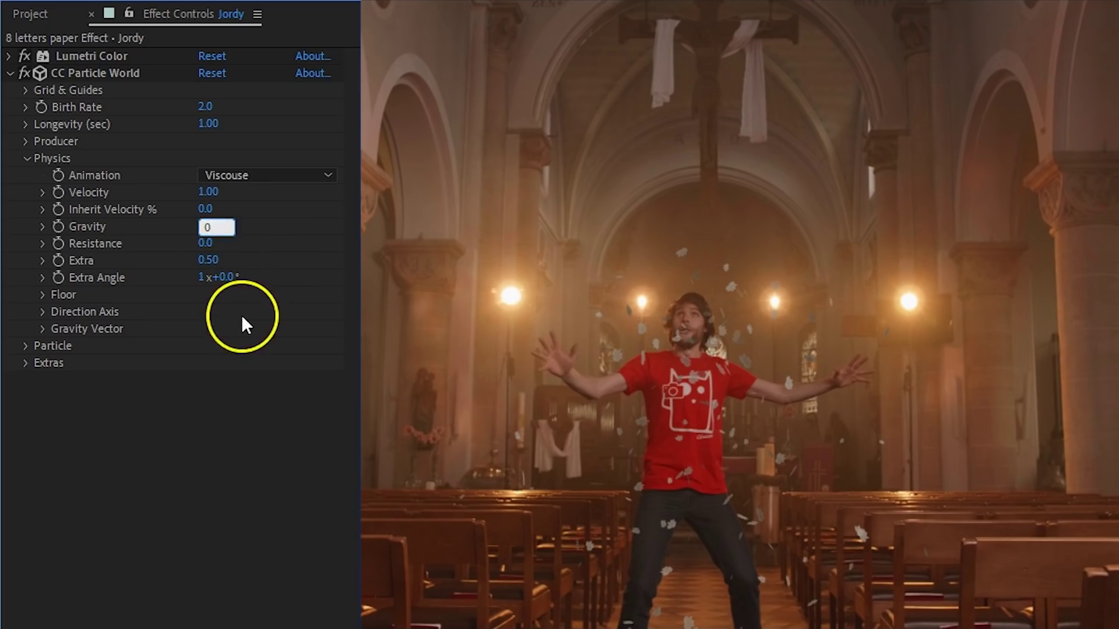
key(Return)
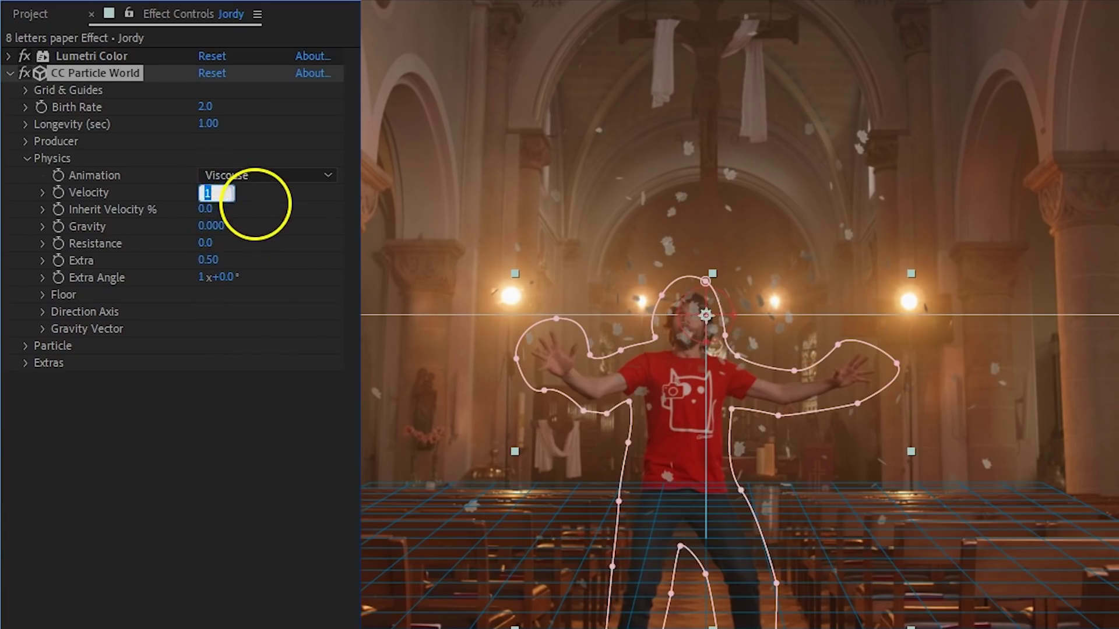
text(0)
click(260, 211)
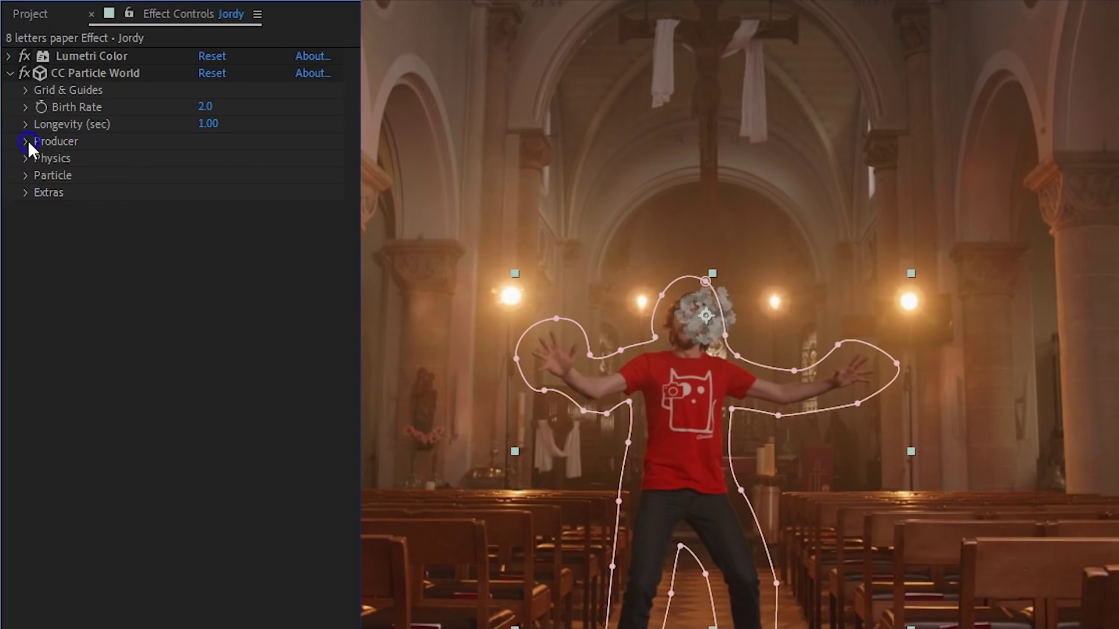
Step: Widen the Producer's Radius X, Y and Z so the emitter spans the church
click(27, 141)
drag(210, 210, 303, 166)
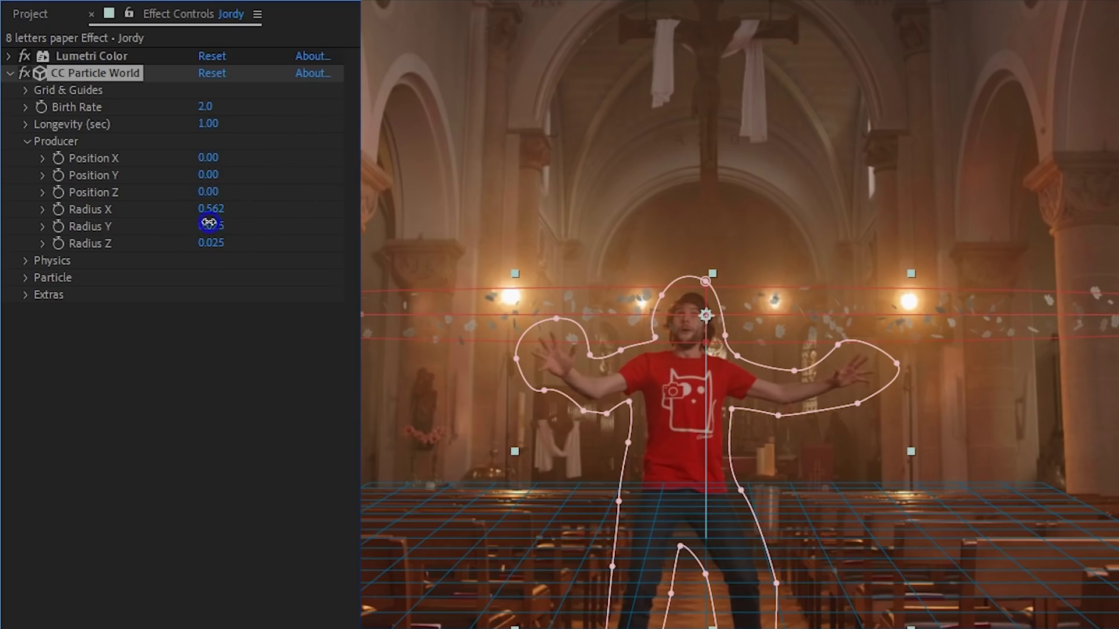
drag(229, 222, 280, 197)
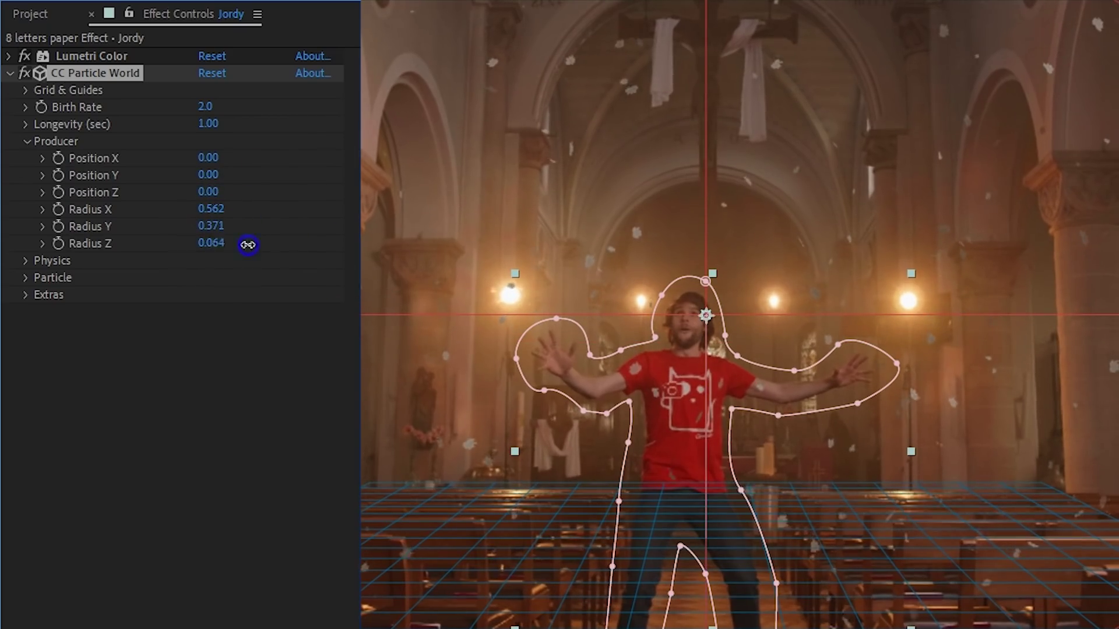
drag(258, 245, 895, 120)
mouse_move(213, 211)
mouse_down()
mouse_move(177, 215)
mouse_move(117, 253)
mouse_up()
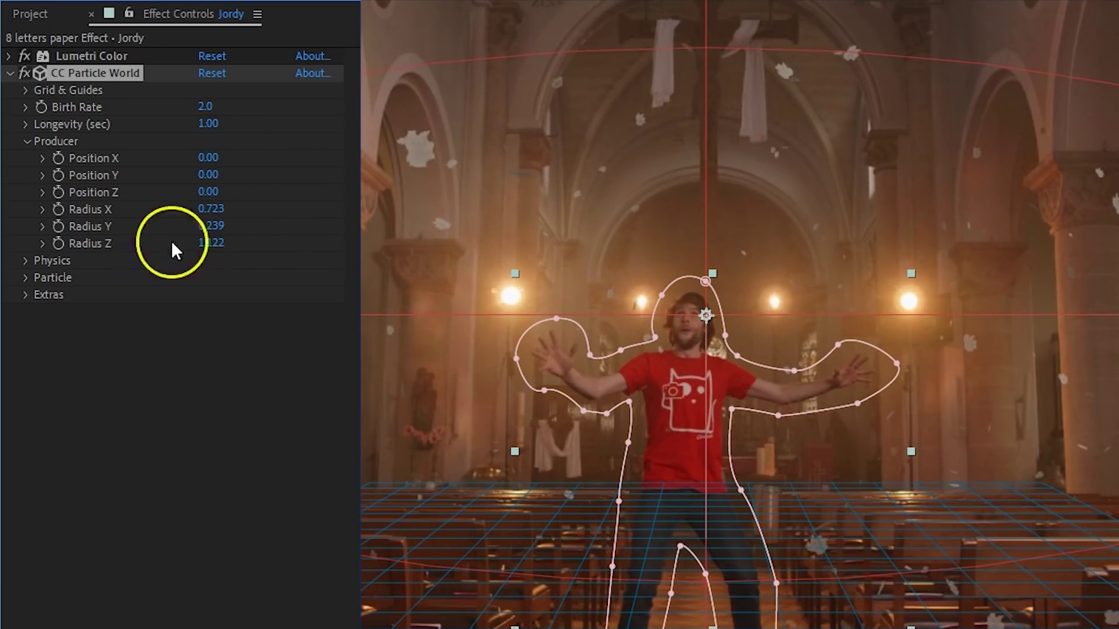
drag(199, 249, 293, 239)
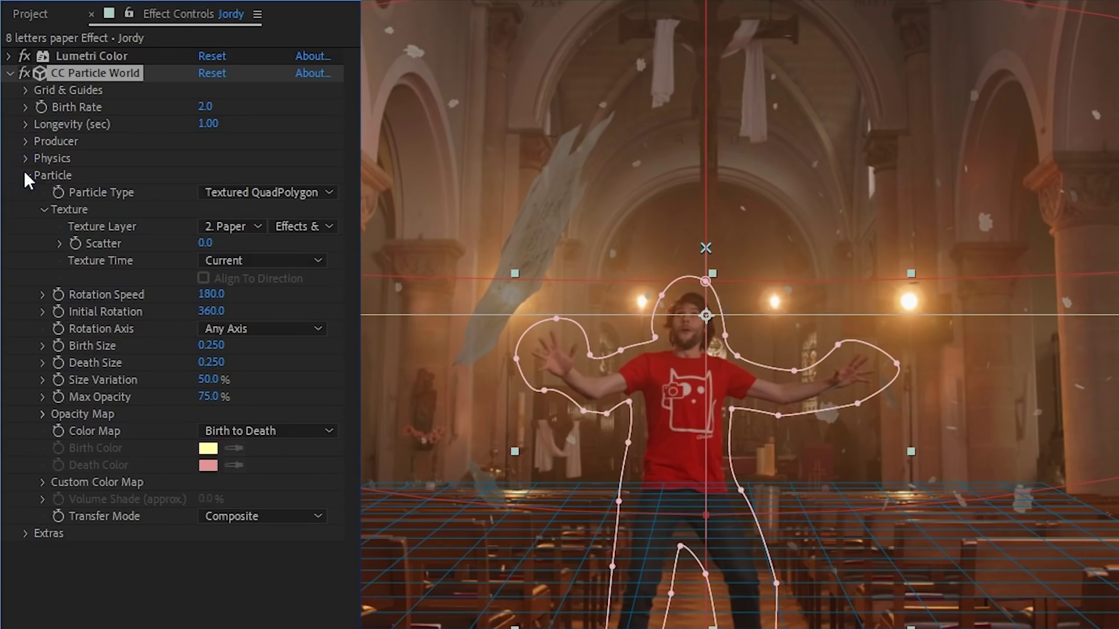
Step: Set Rotation Speed 273.8, Birth Size 1.060, Death Size 0.700 and Max Opacity 100%
drag(223, 295, 277, 295)
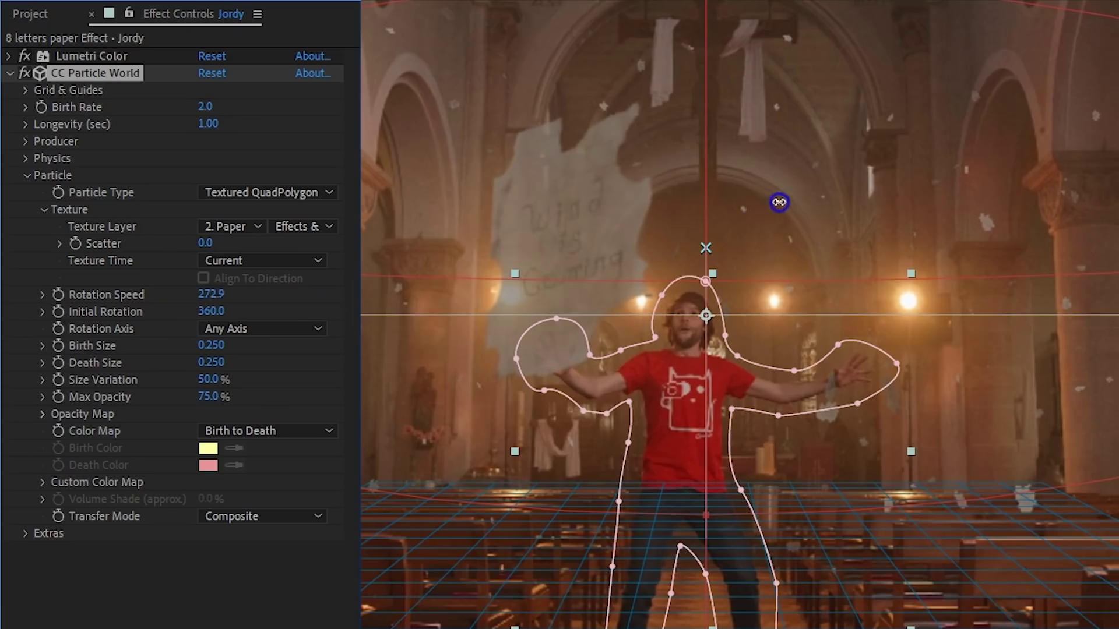
drag(783, 202, 786, 206)
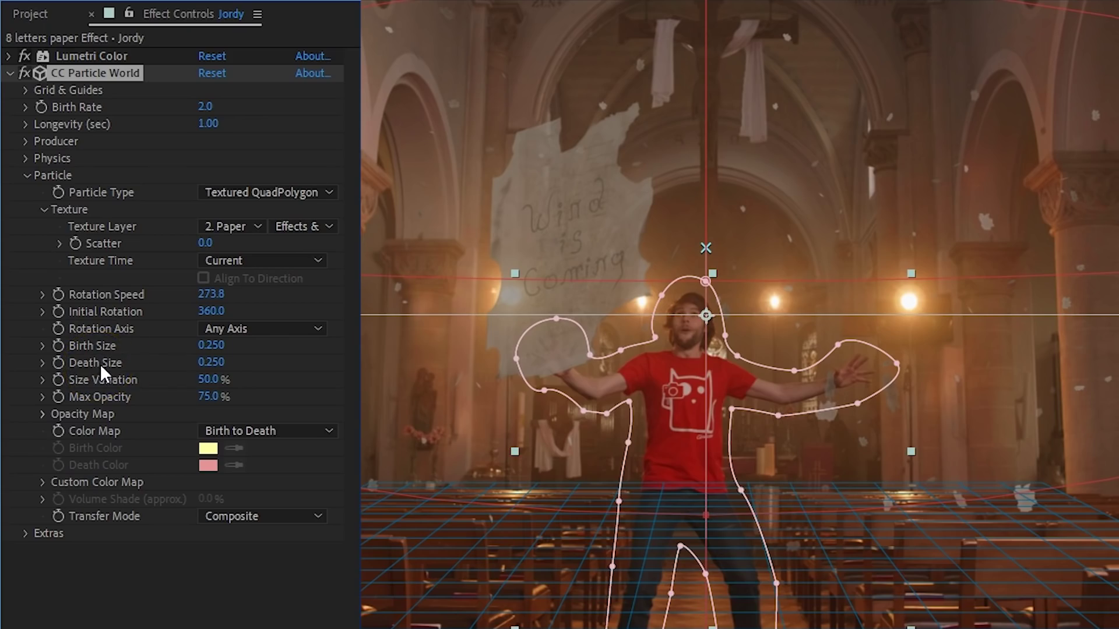
drag(206, 348, 281, 340)
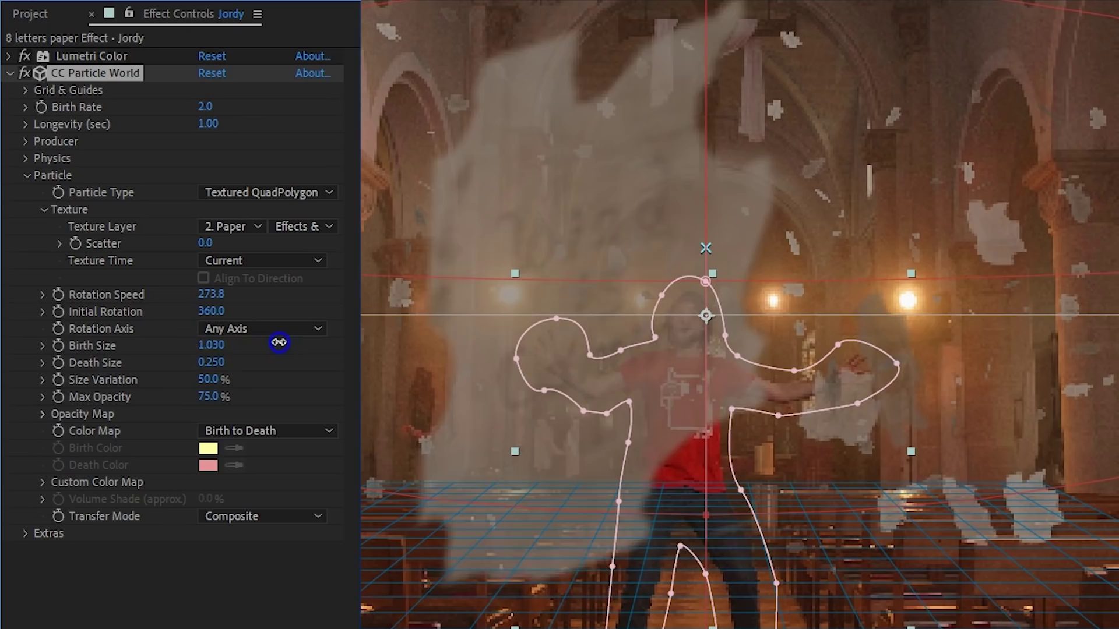
drag(215, 365, 259, 358)
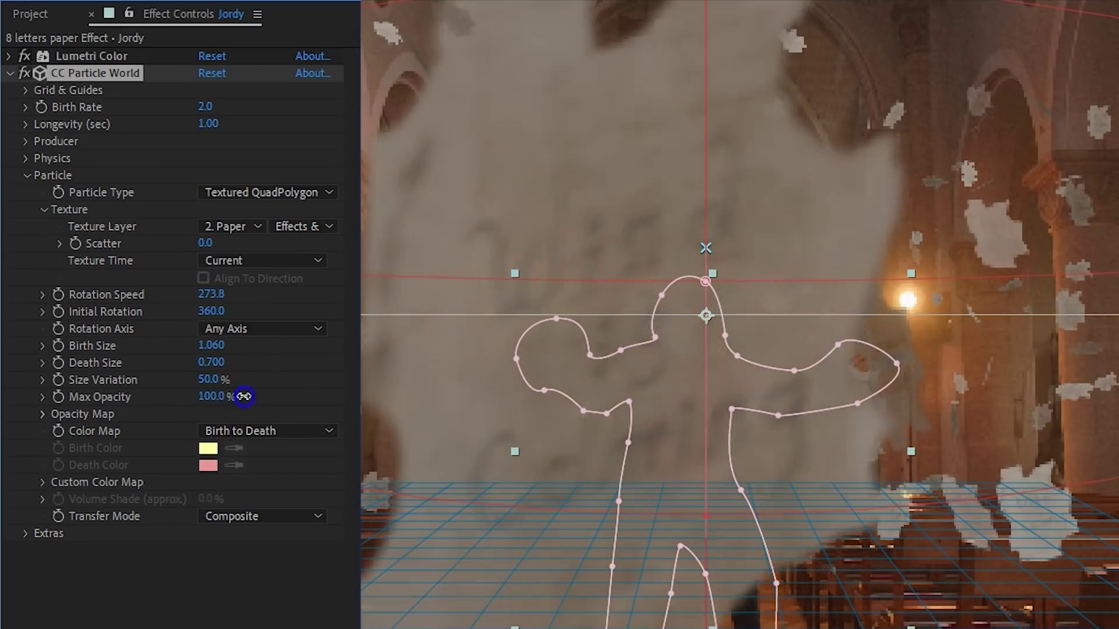
Step: Set the particle Birth Rate to 5.3 and Longevity to 0.55 seconds
click(297, 343)
click(237, 114)
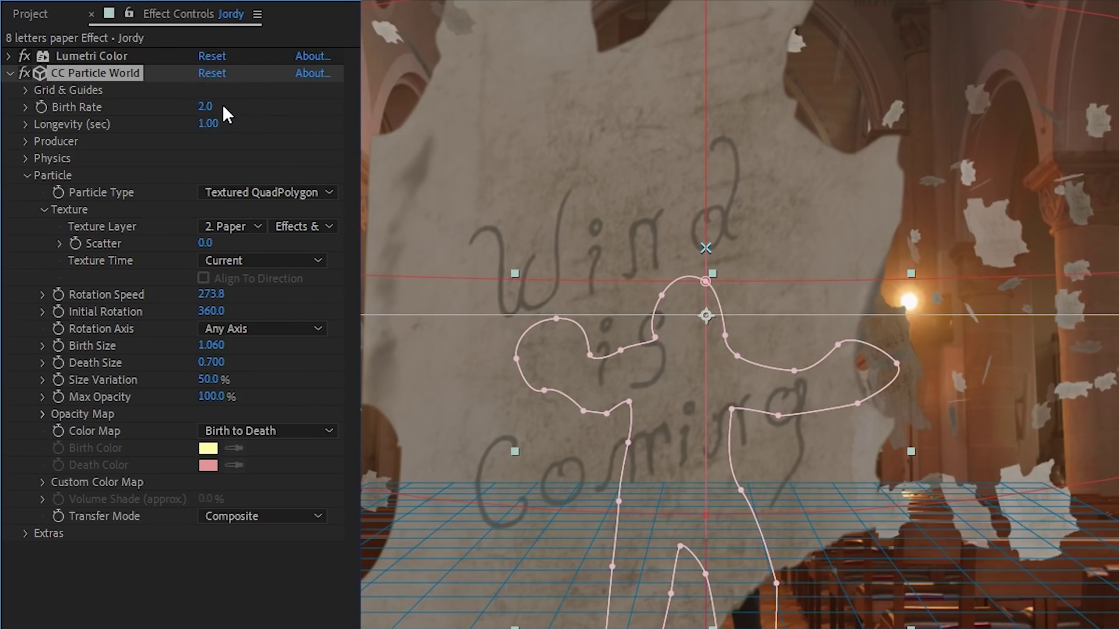
drag(201, 106, 235, 107)
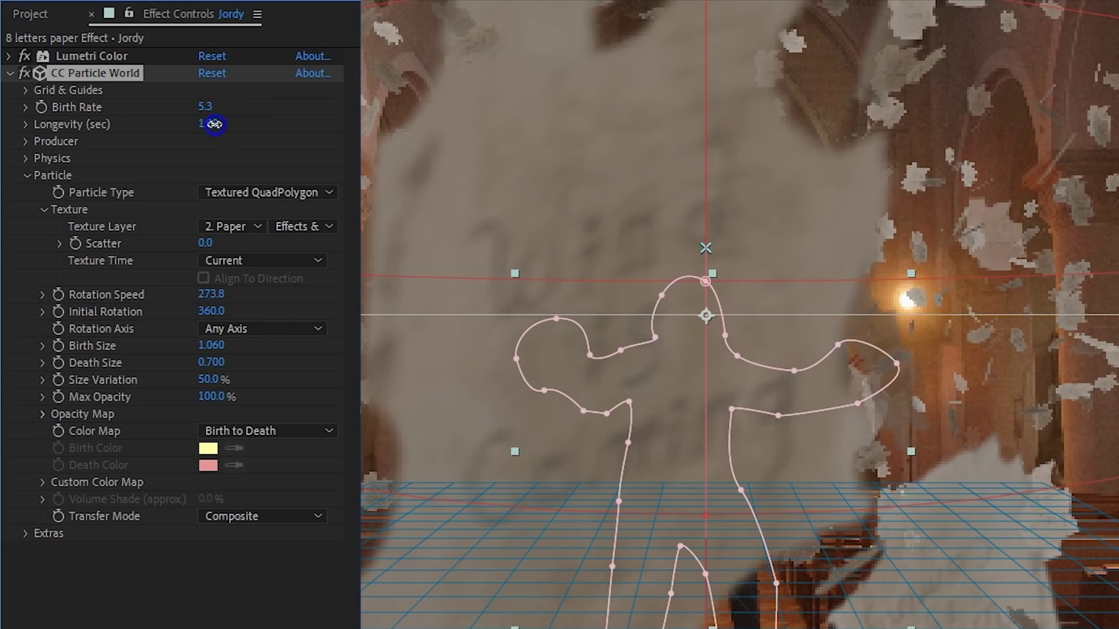
mouse_move(214, 124)
mouse_down()
mouse_move(188, 130)
mouse_move(225, 115)
mouse_move(186, 129)
mouse_up()
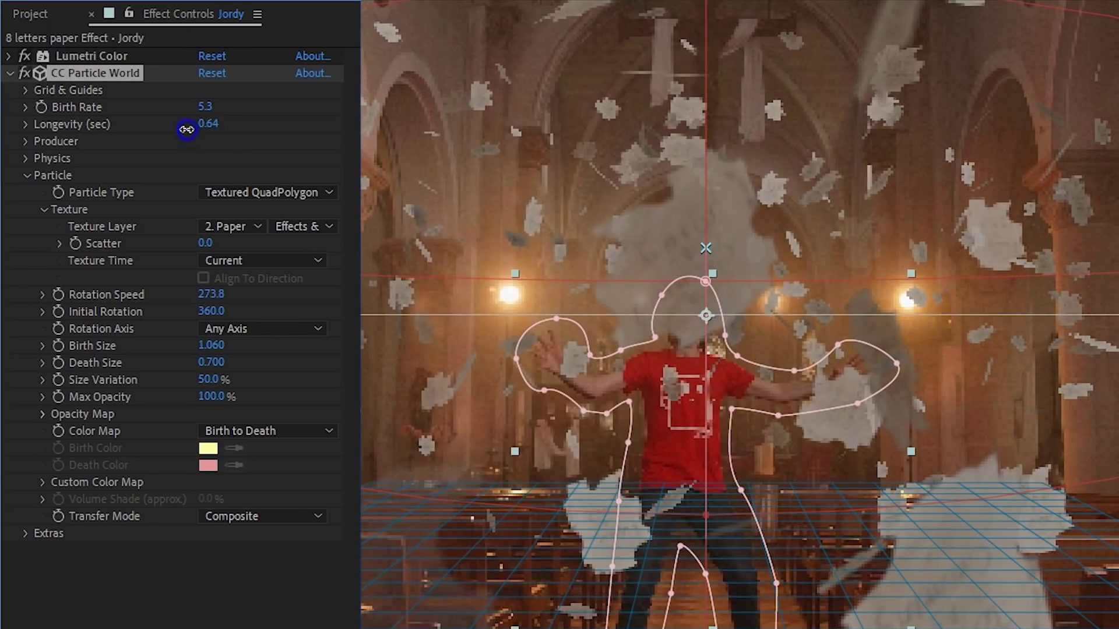
drag(180, 126, 168, 122)
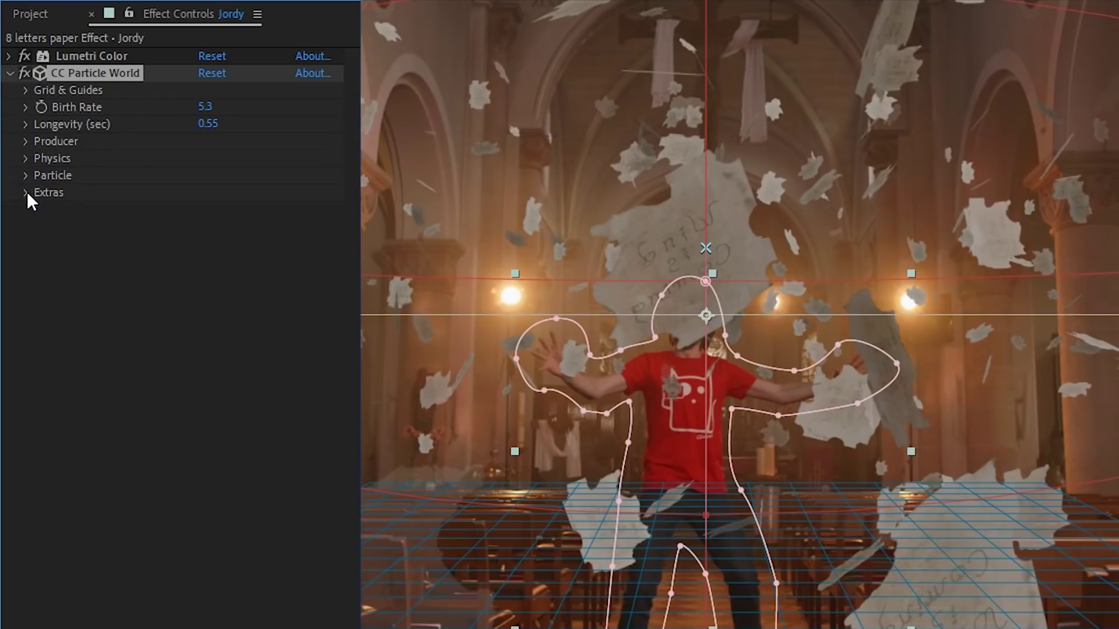
Step: Enable Composite With Original; set camera Distance 1.45, Rotation X -4.6°, FOV 50.02
click(28, 194)
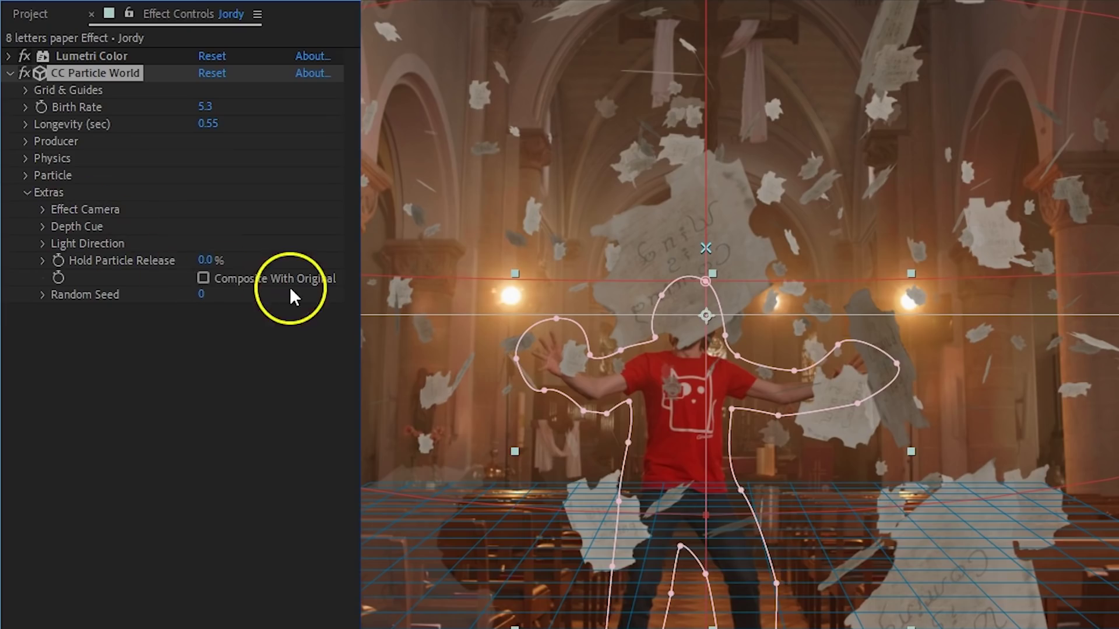
click(200, 280)
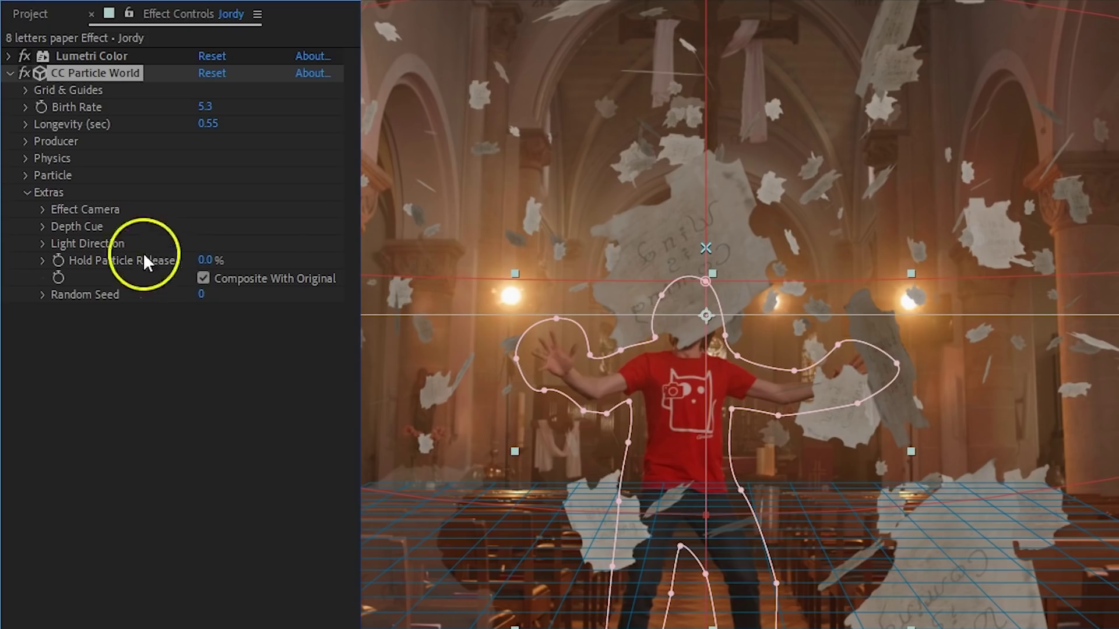
click(42, 211)
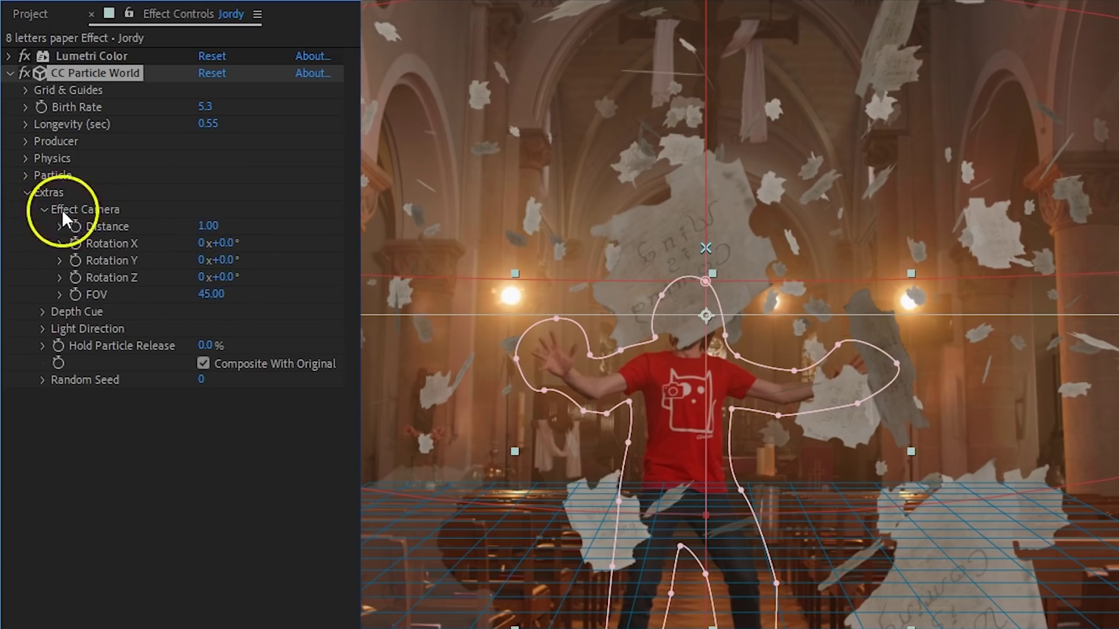
mouse_move(220, 261)
mouse_down()
mouse_move(229, 267)
mouse_move(194, 251)
mouse_move(215, 248)
mouse_move(215, 220)
mouse_move(238, 214)
mouse_move(189, 253)
mouse_move(200, 304)
mouse_move(340, 293)
mouse_move(388, 216)
mouse_up()
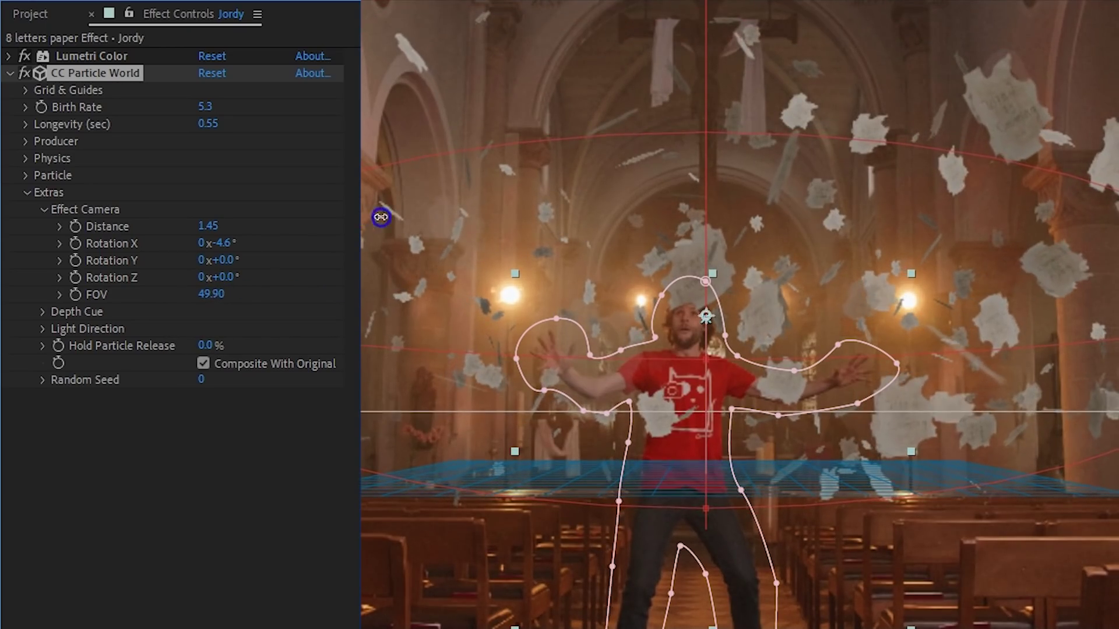
Step: Set Depth Cue to Fade at distance 3.96 and shift Light Direction X
click(44, 312)
click(222, 325)
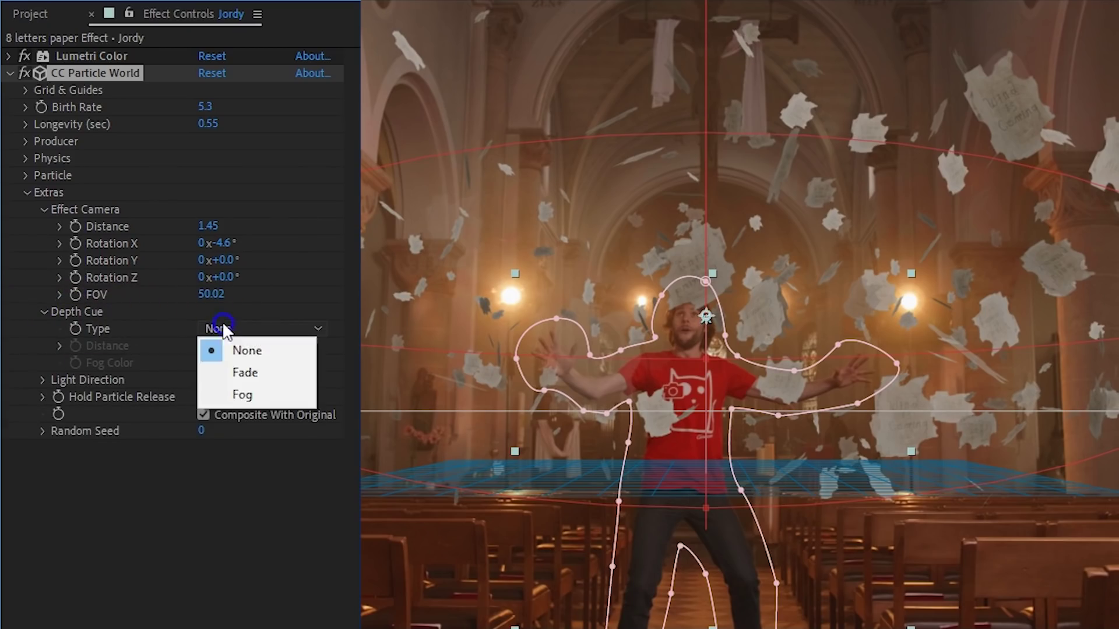
click(257, 370)
drag(207, 347, 274, 335)
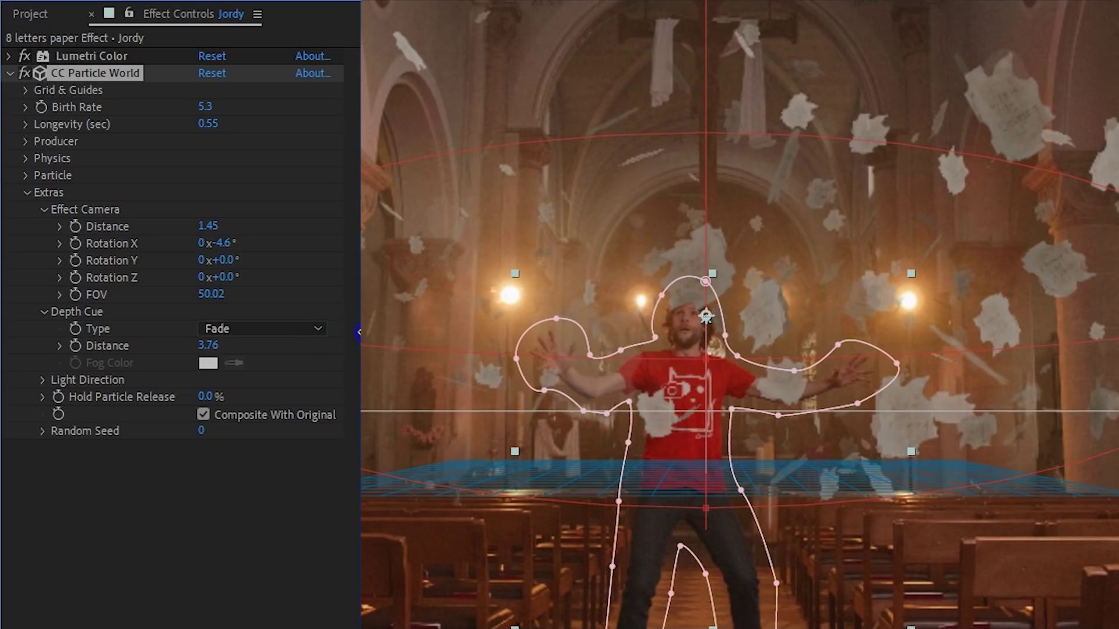
drag(208, 345, 221, 345)
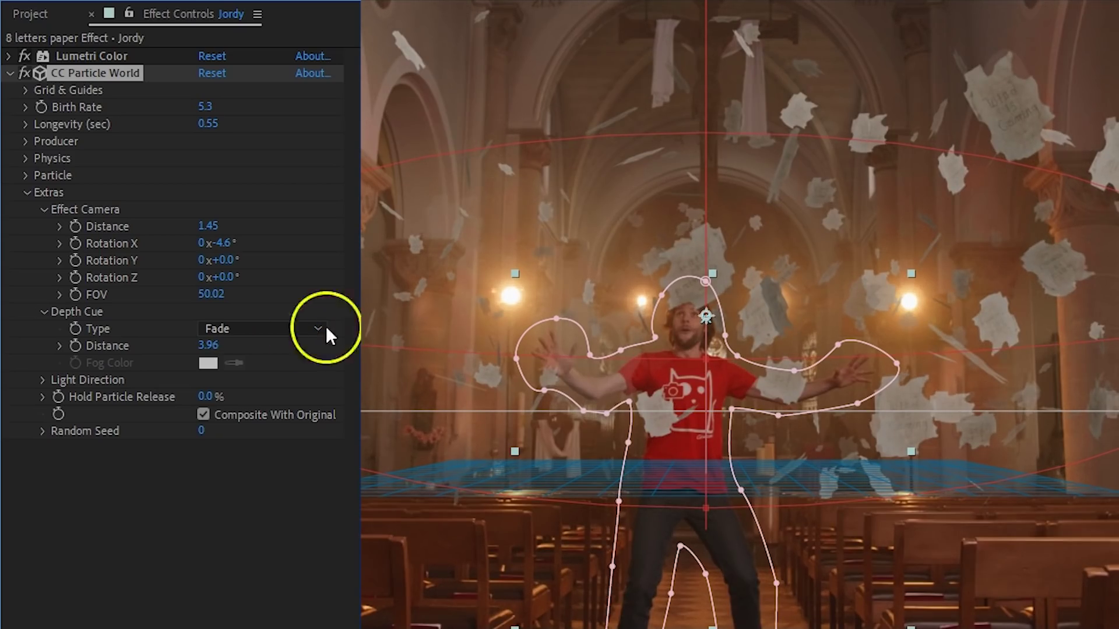
click(42, 379)
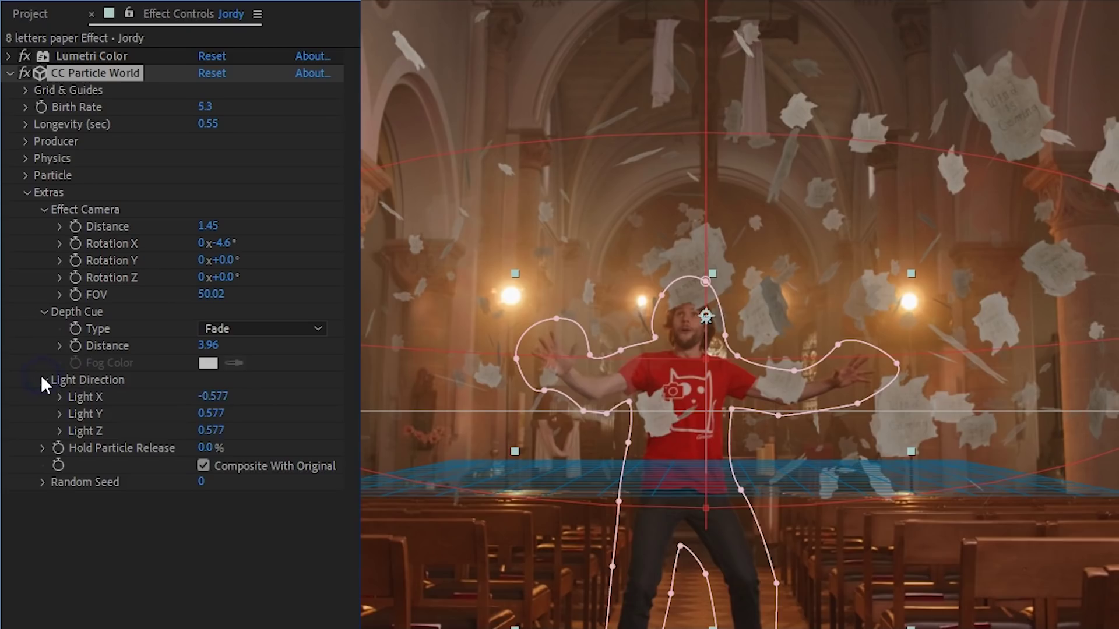
mouse_move(211, 395)
mouse_down()
mouse_move(278, 377)
mouse_move(250, 405)
mouse_move(179, 415)
mouse_up()
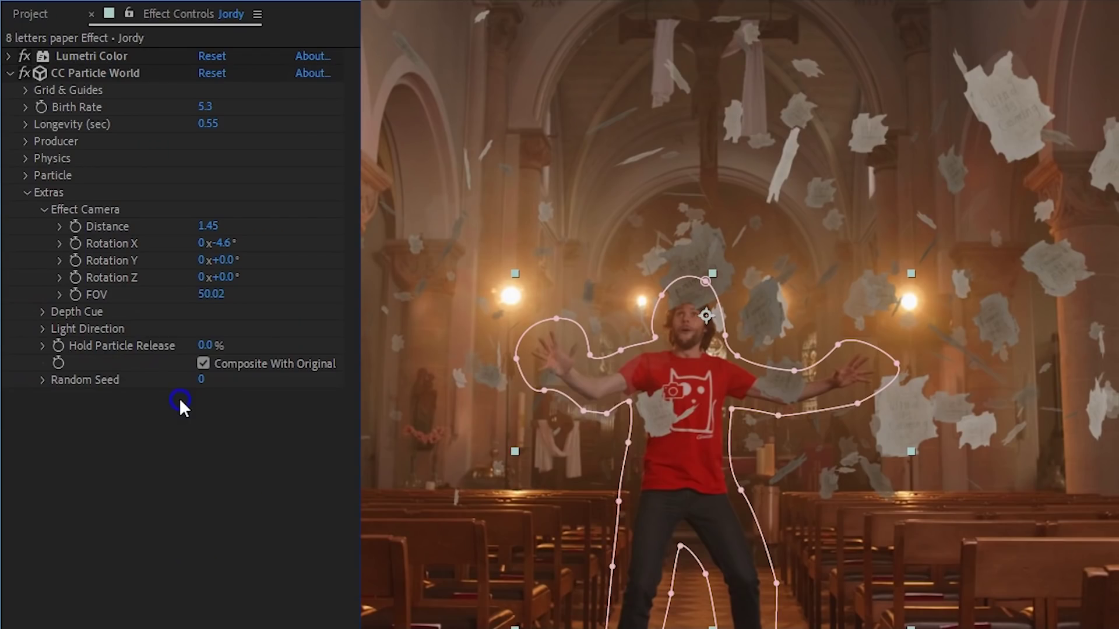
Step: Set a starting Rotation Y keyframe on the particle camera and move the playhead to the shot's end
click(58, 207)
click(72, 259)
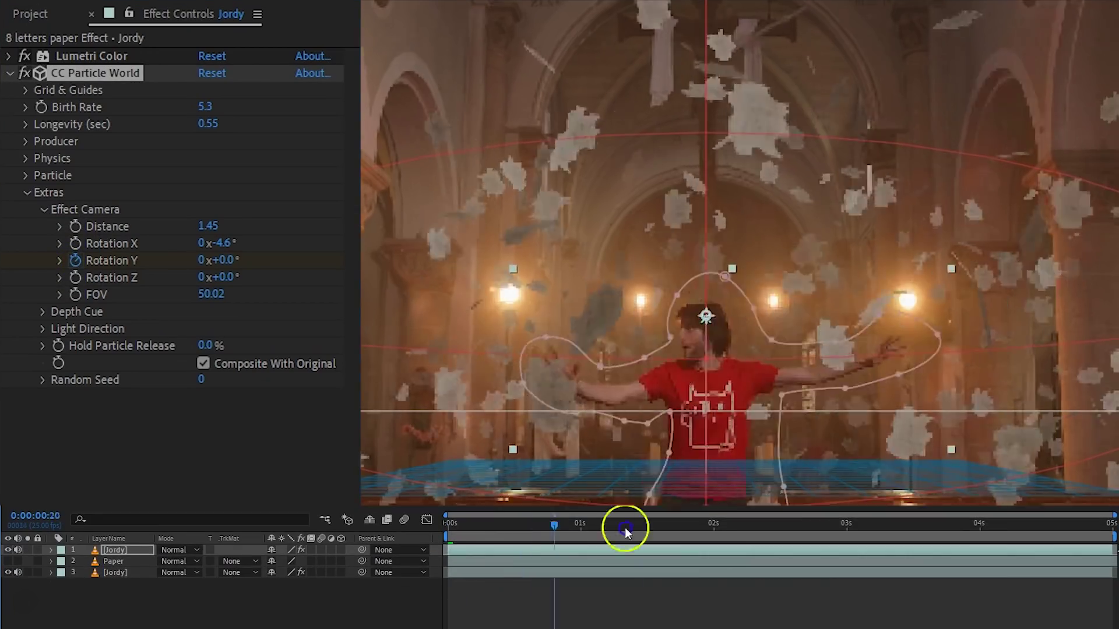
drag(626, 526, 1108, 524)
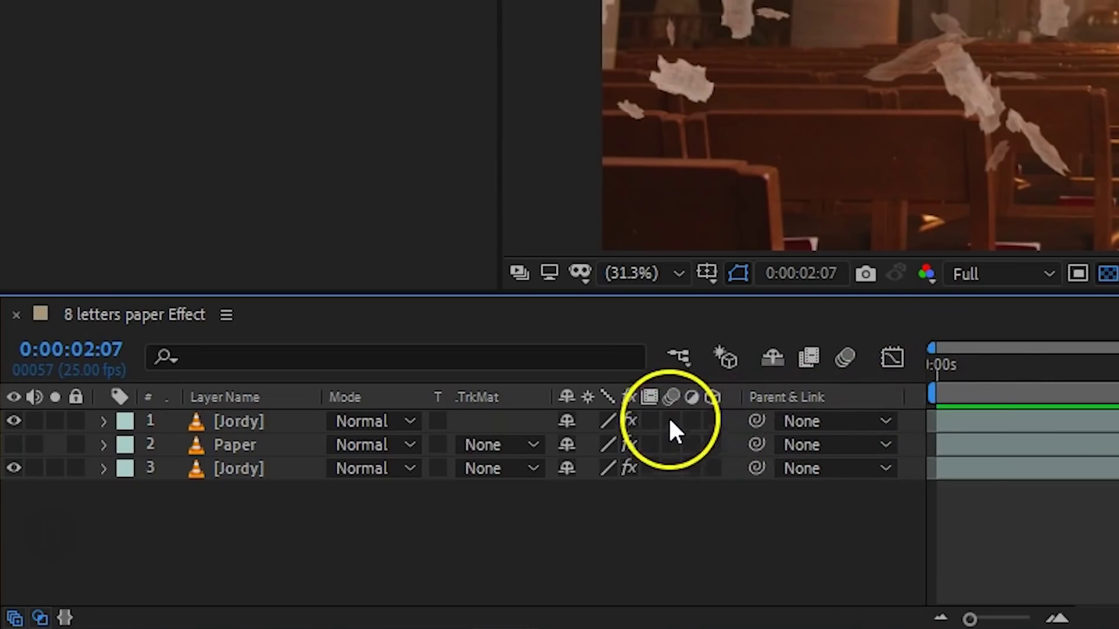
Step: Enable motion blur on the top Jordy layer and the composition's master motion blur switch
click(670, 421)
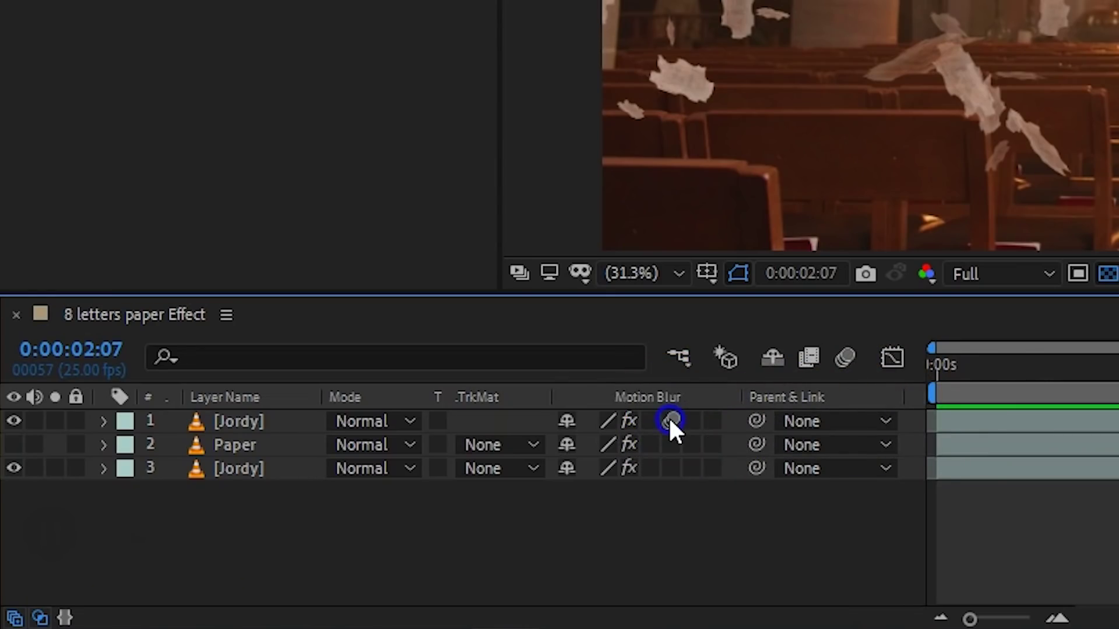
right_click(525, 398)
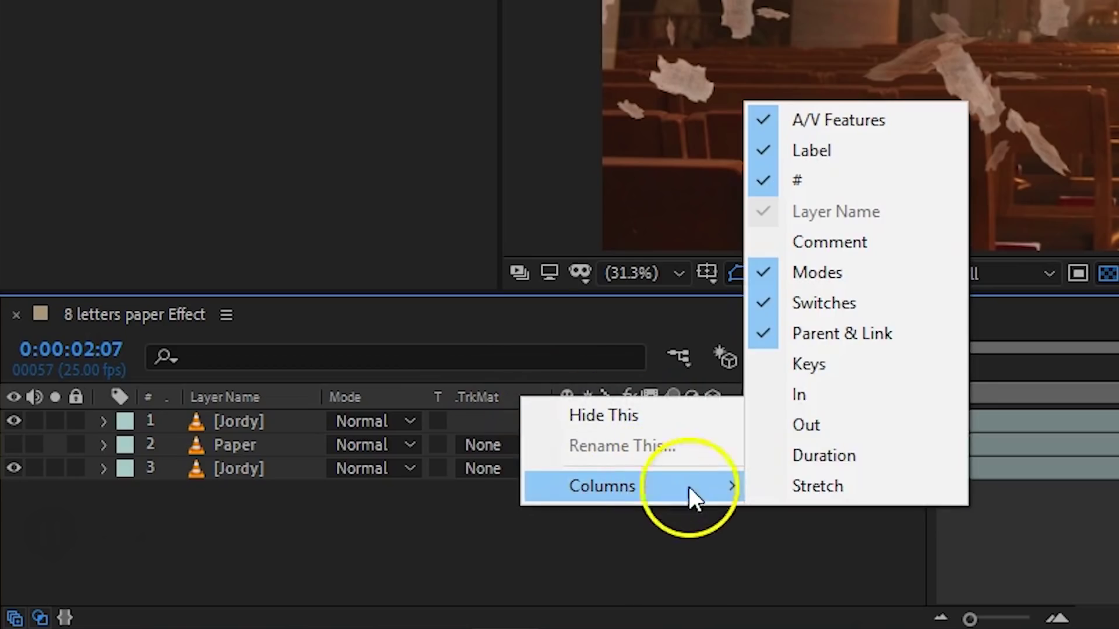
mouse_move(602, 487)
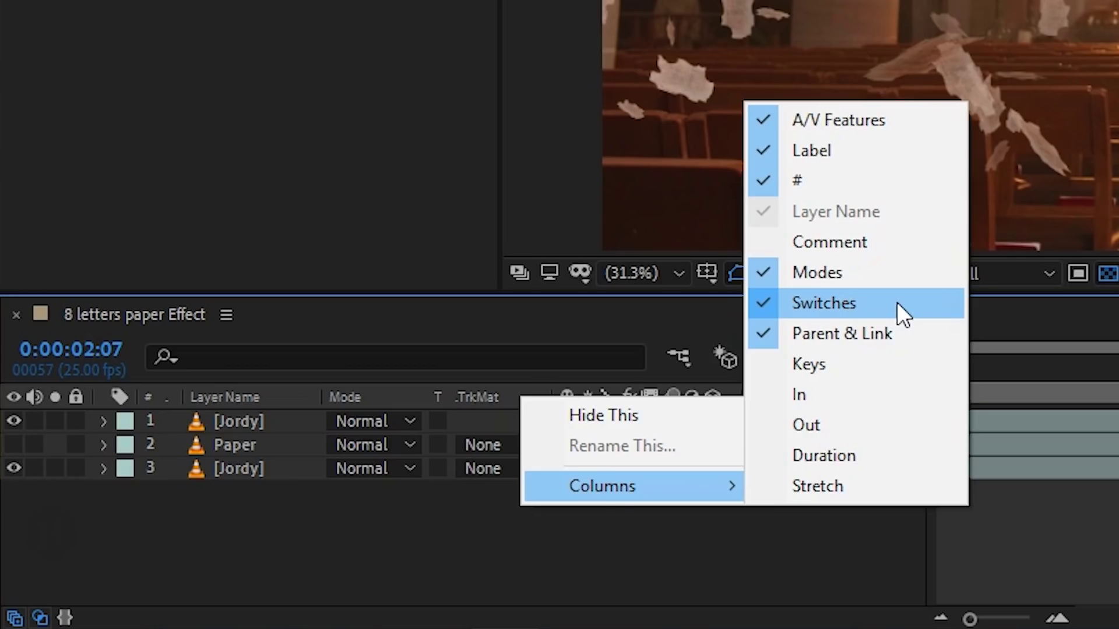
key(Escape)
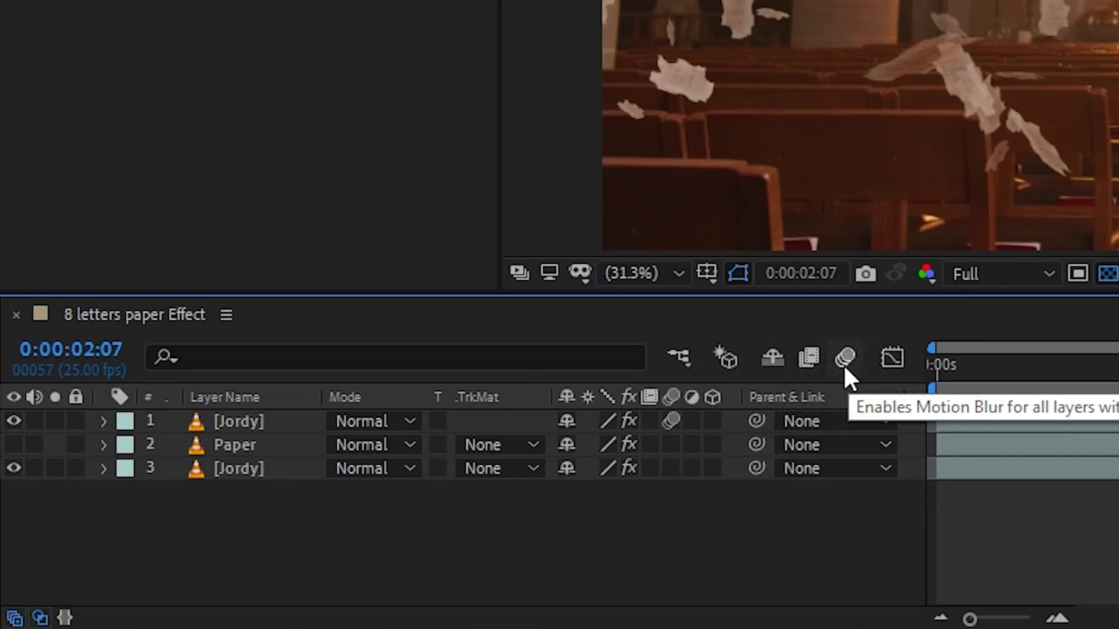
click(840, 366)
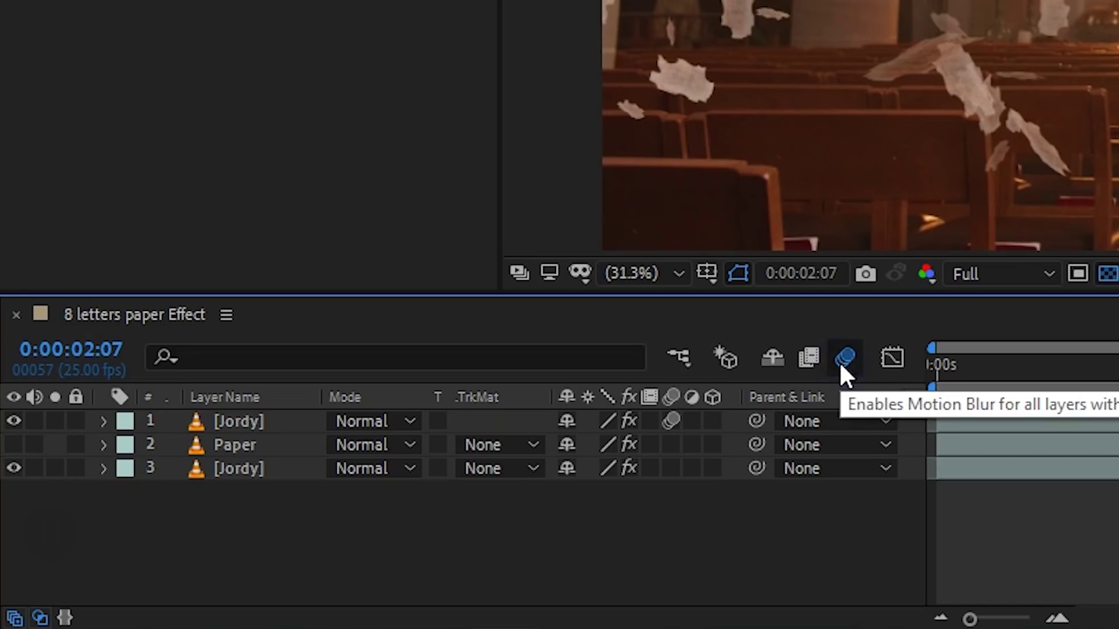